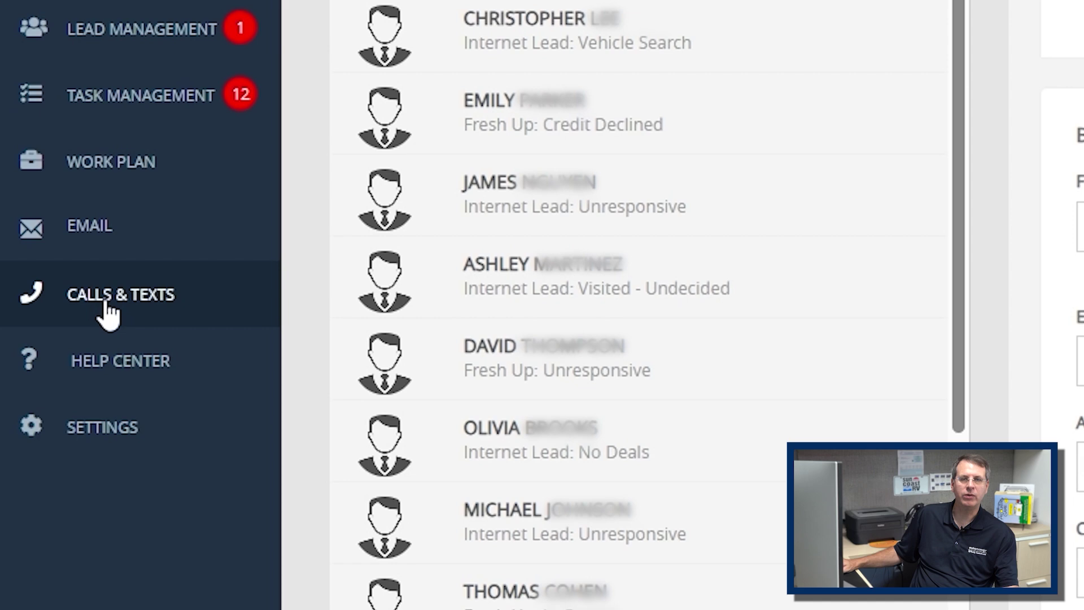
- Open the 05/06/2025 text conversation in Calls & Texts and review its message history and the available reply templates
click(91, 331)
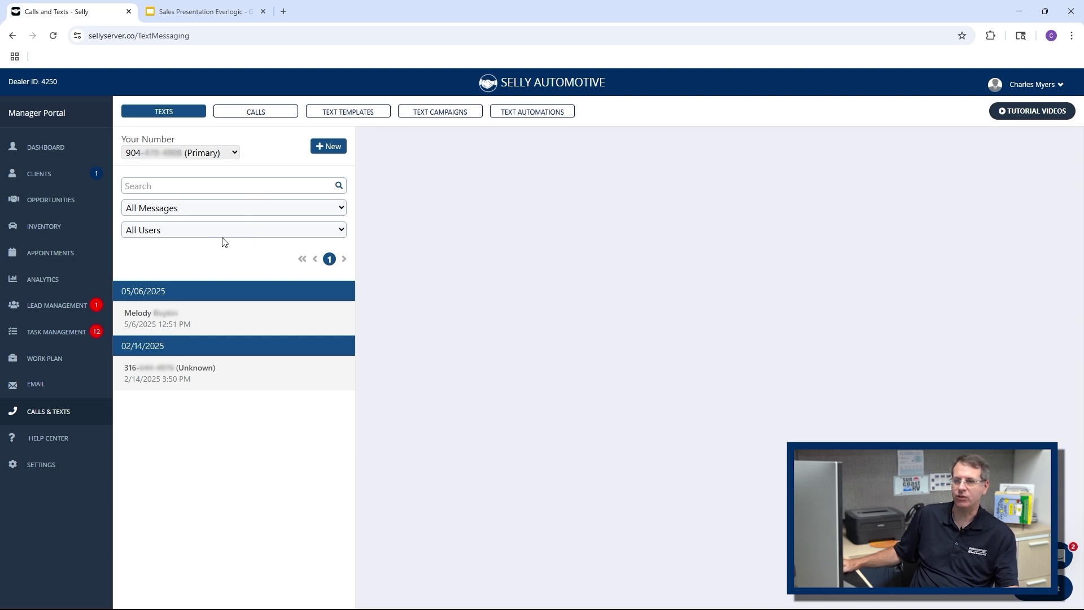
click(230, 314)
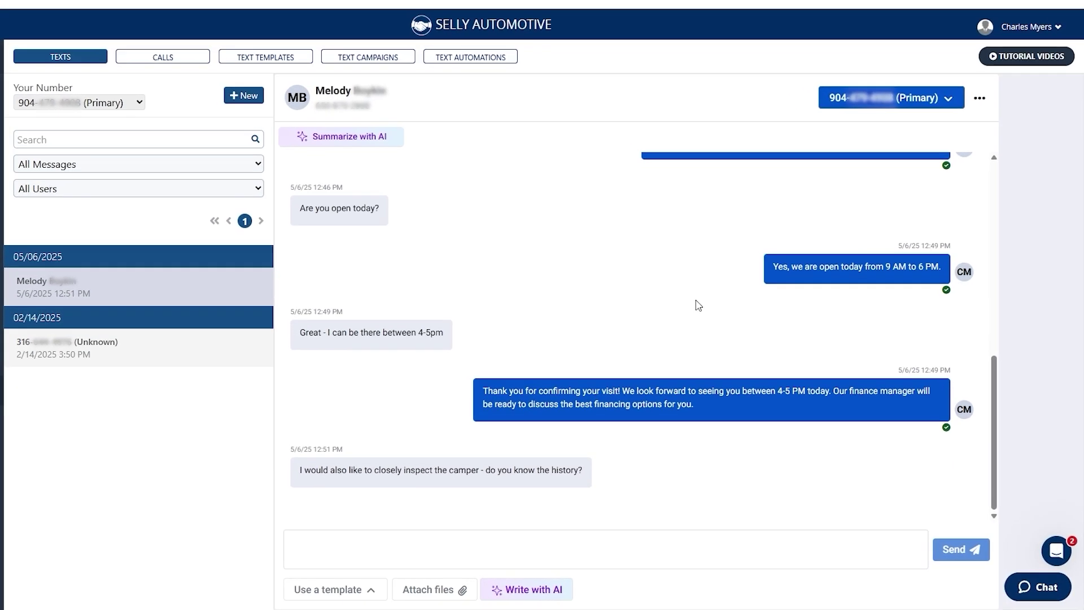
scroll(585, 327, up, 10)
scroll(452, 280, up, 1)
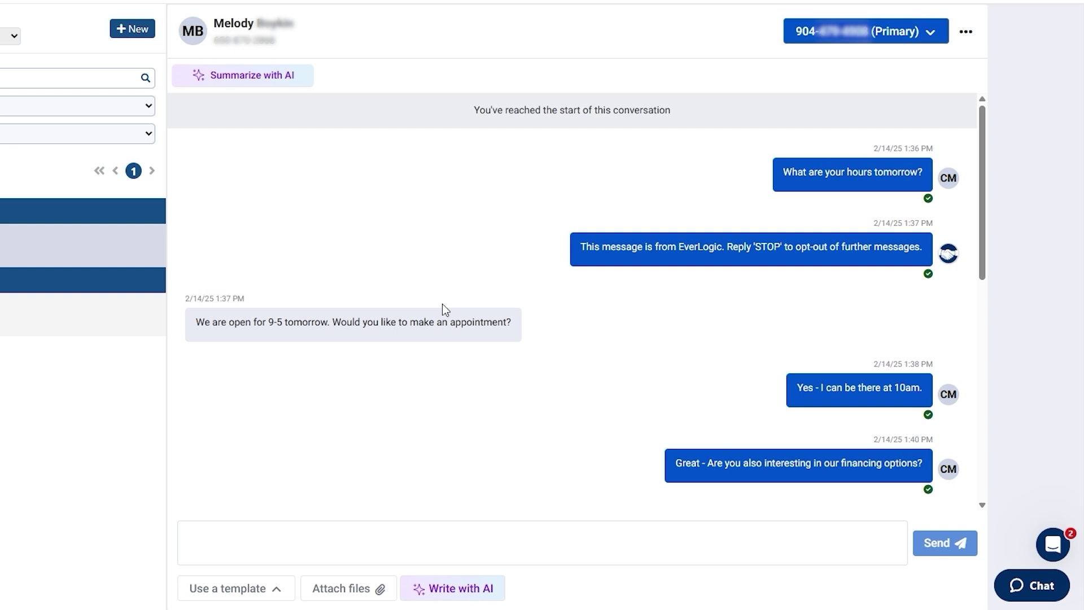
scroll(442, 309, down, 10)
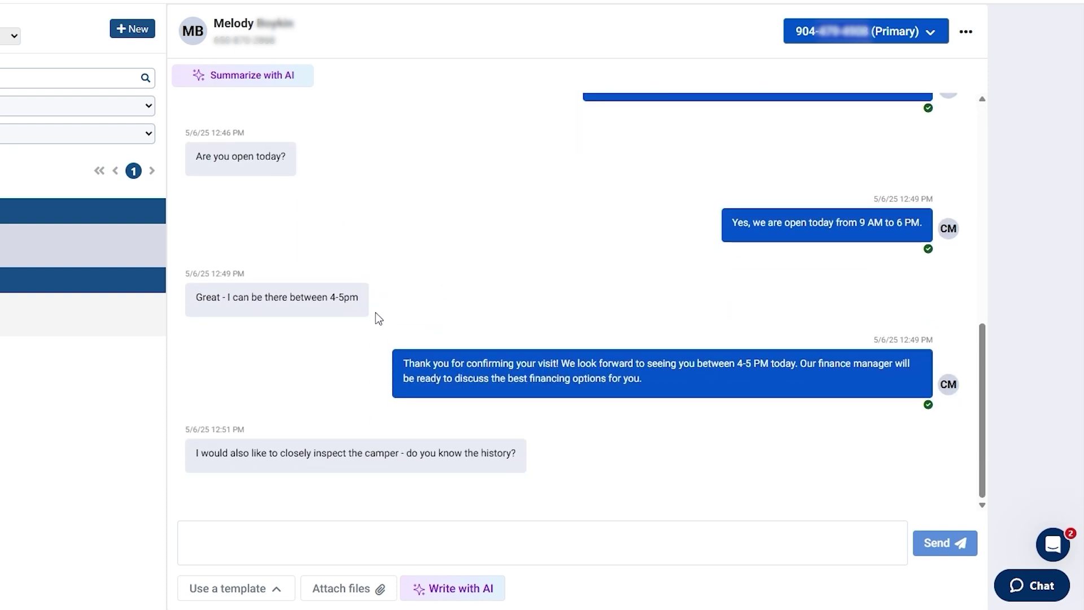
click(220, 588)
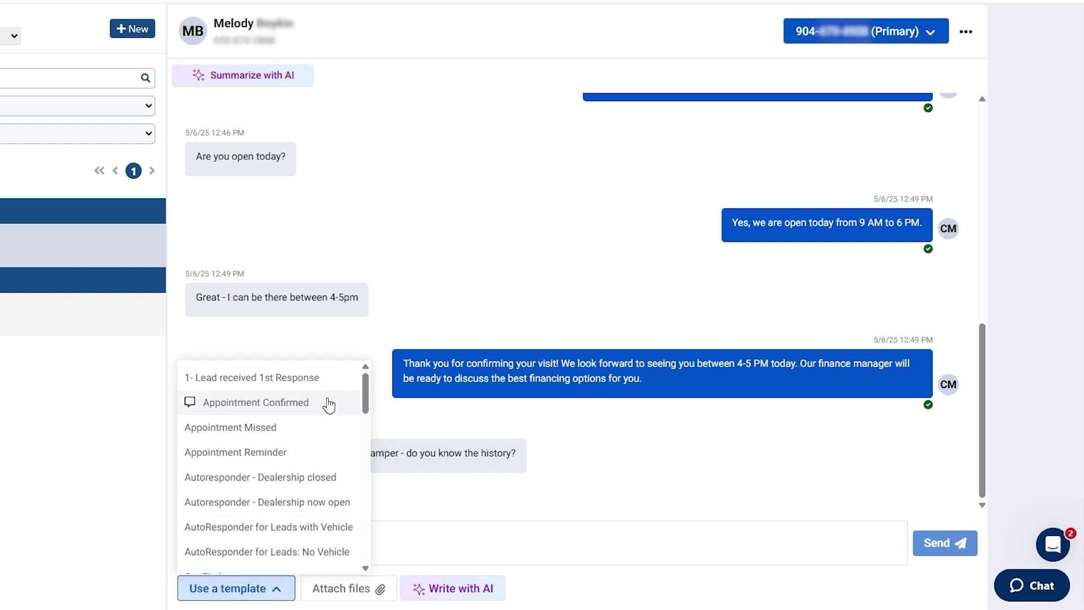
click(492, 174)
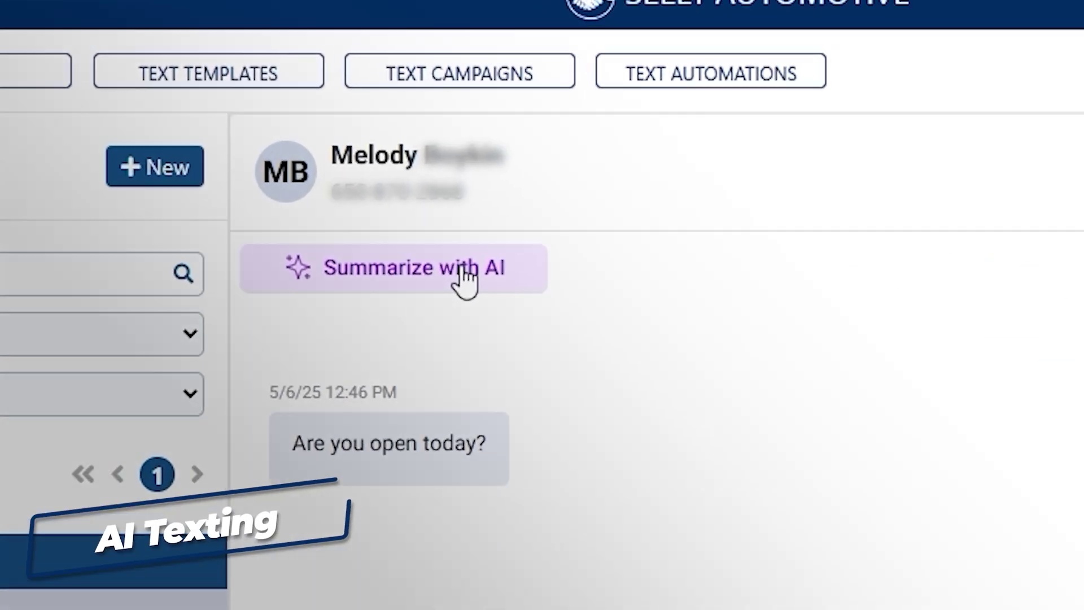
- Summarize the text conversation with AI and have the AI writer suggest a reply
click(463, 280)
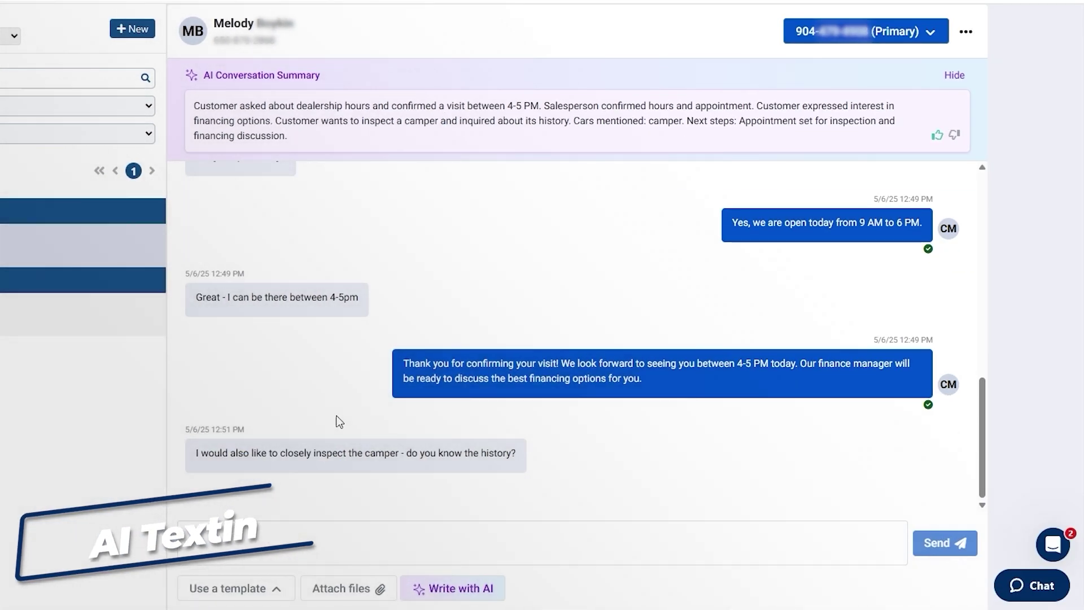
click(456, 590)
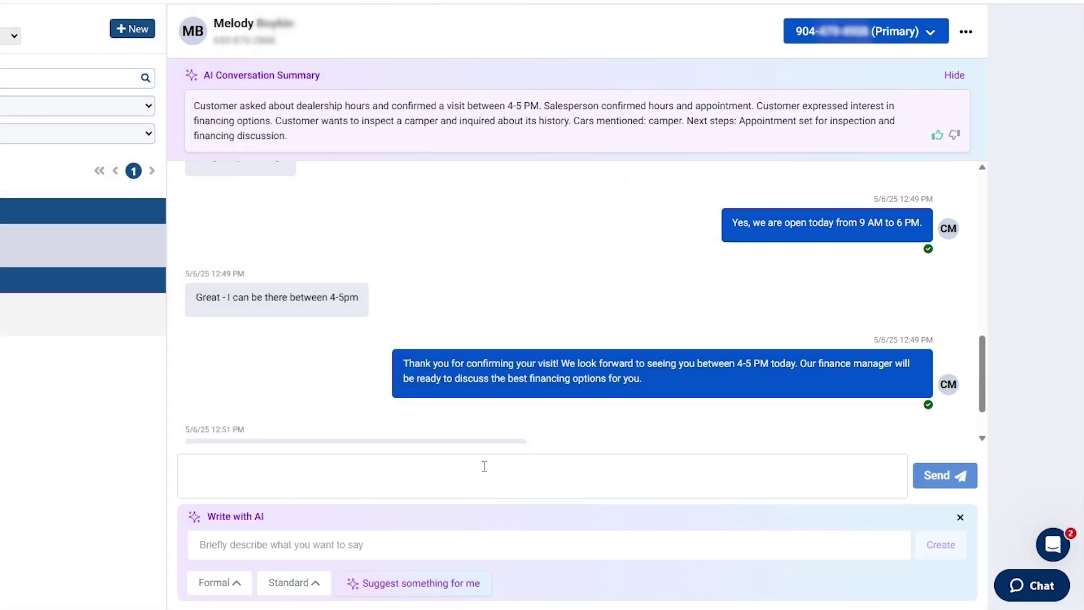
click(426, 587)
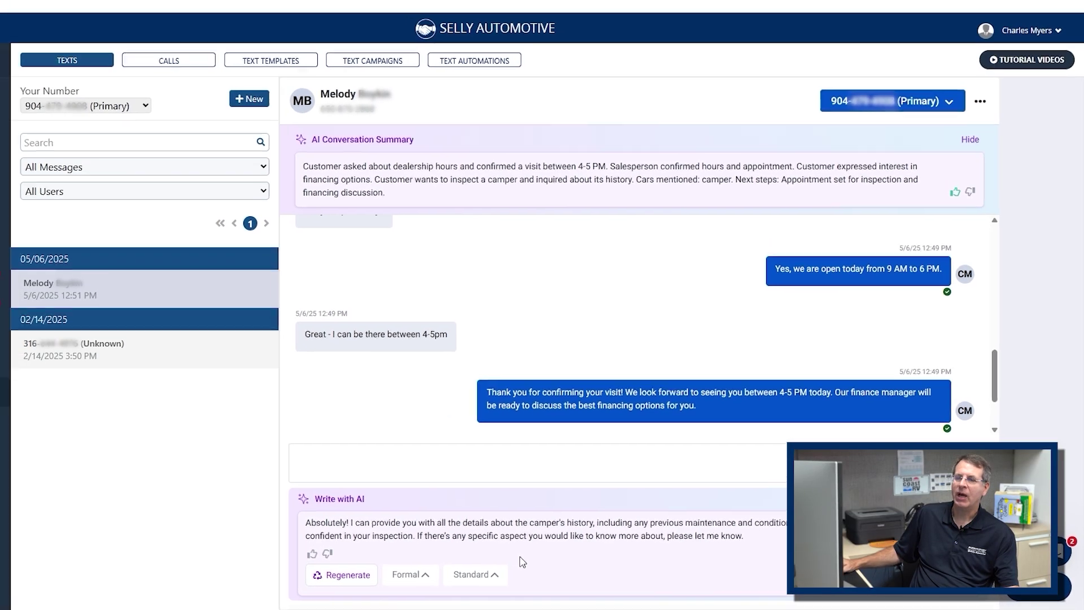
- Start composing a new email and look through the available email templates
click(35, 384)
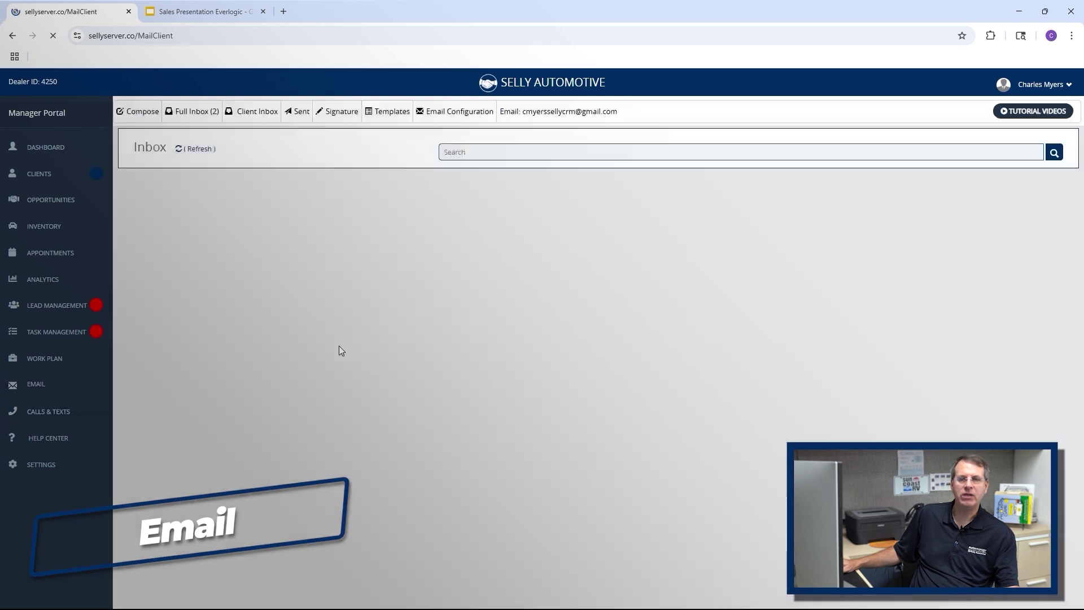
click(138, 111)
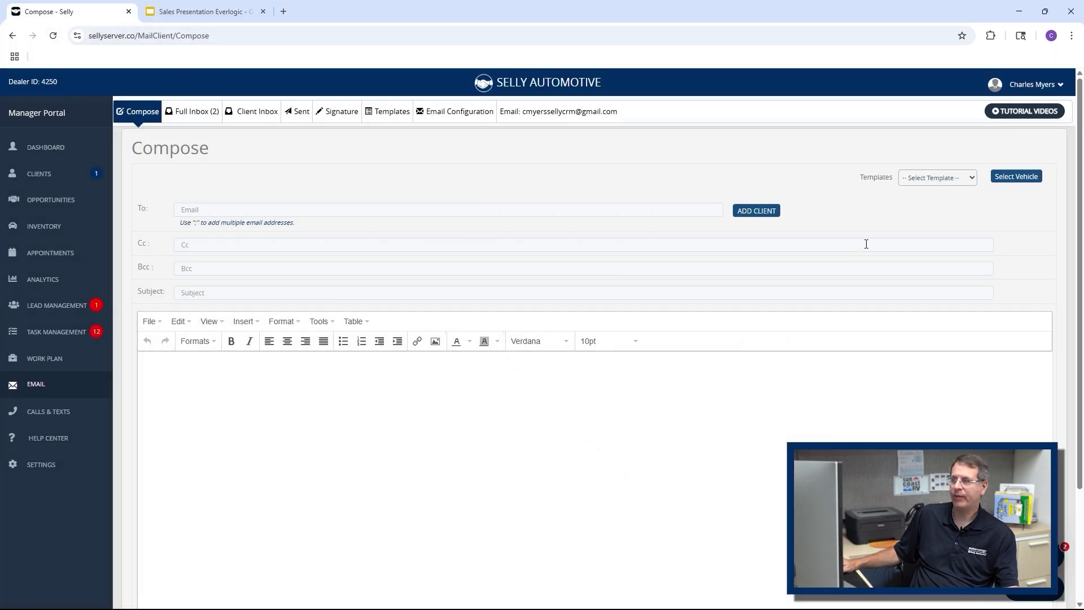
click(938, 177)
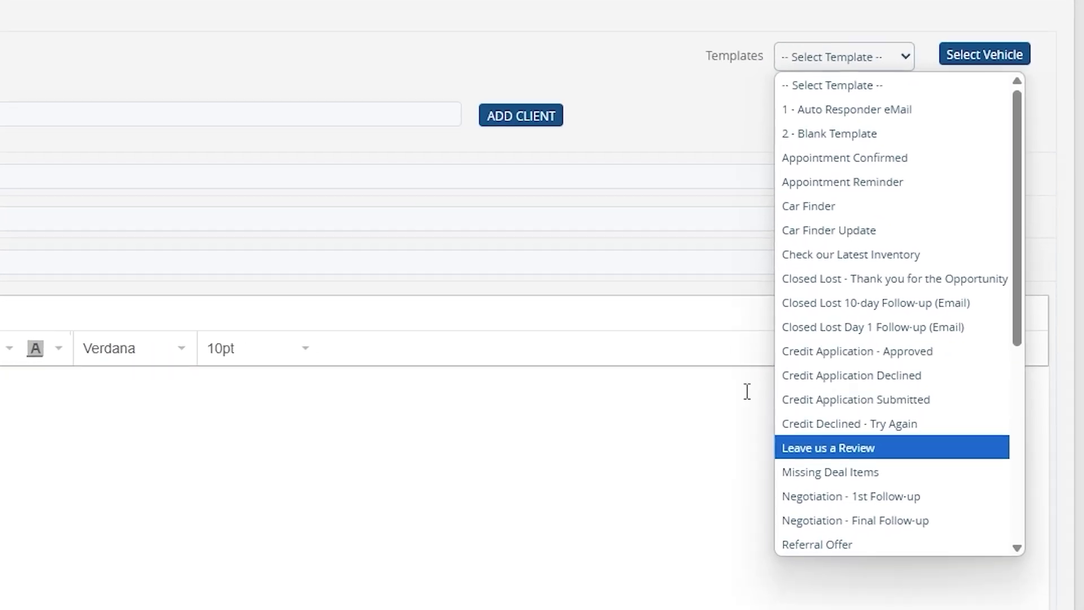
- Review the Client History of the first client under May 20, 2025, including the full text message history
click(130, 55)
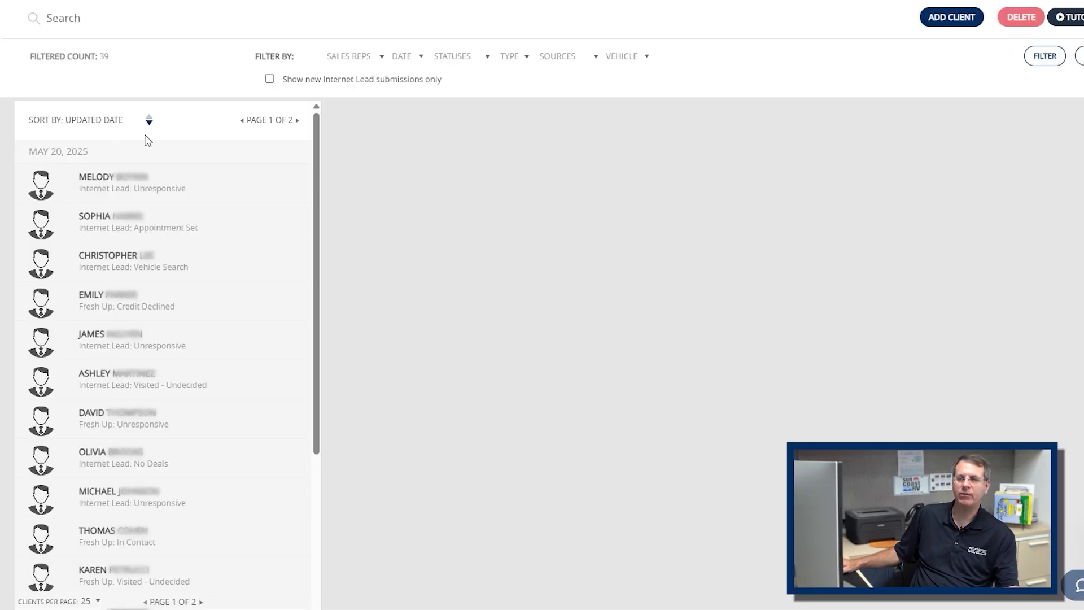
click(160, 184)
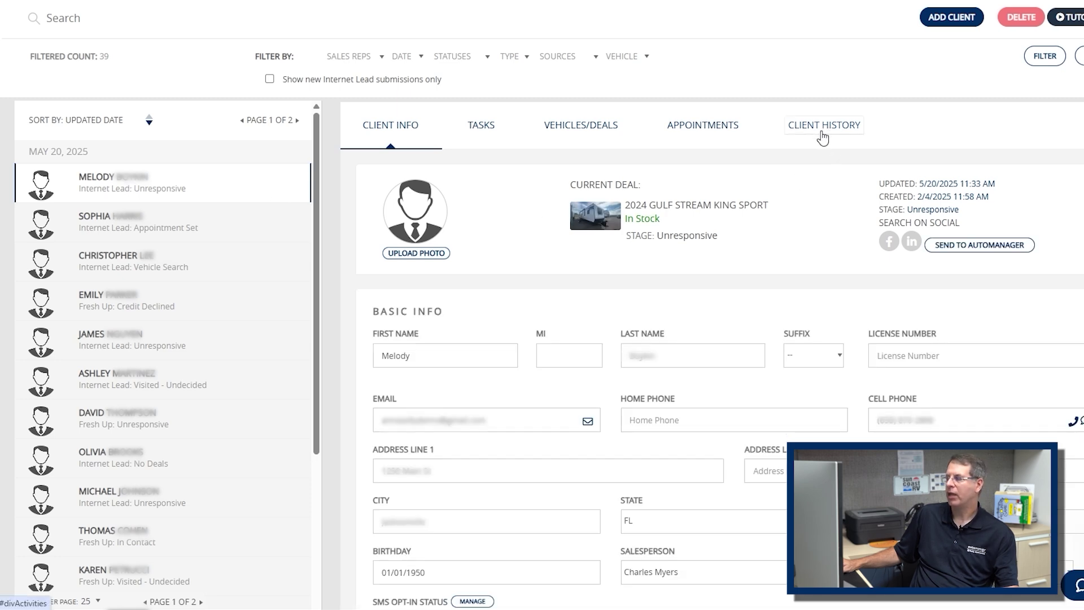
click(823, 131)
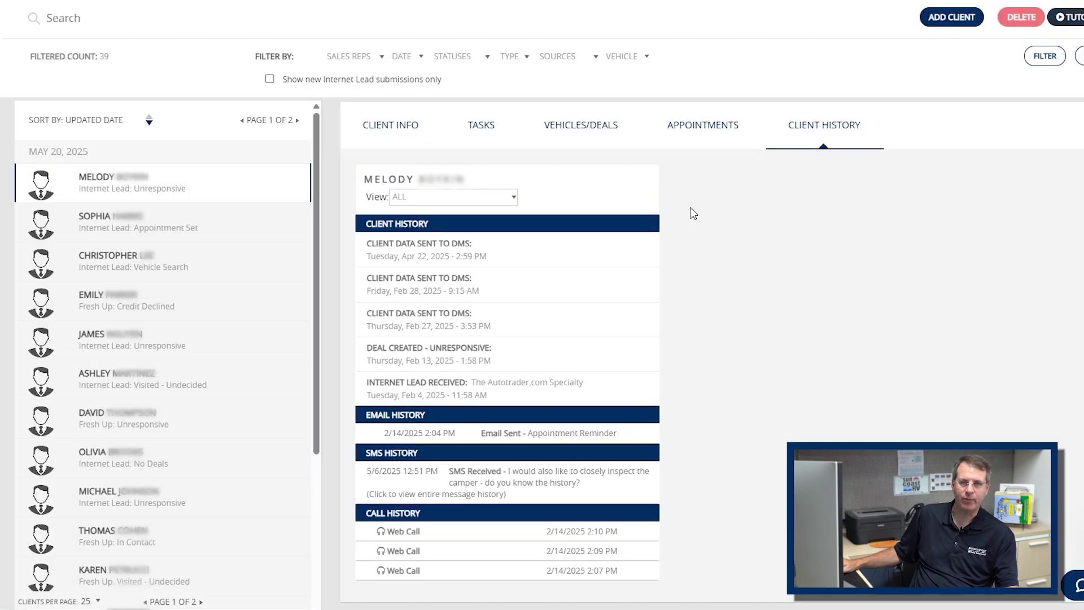
scroll(610, 355, down, 2)
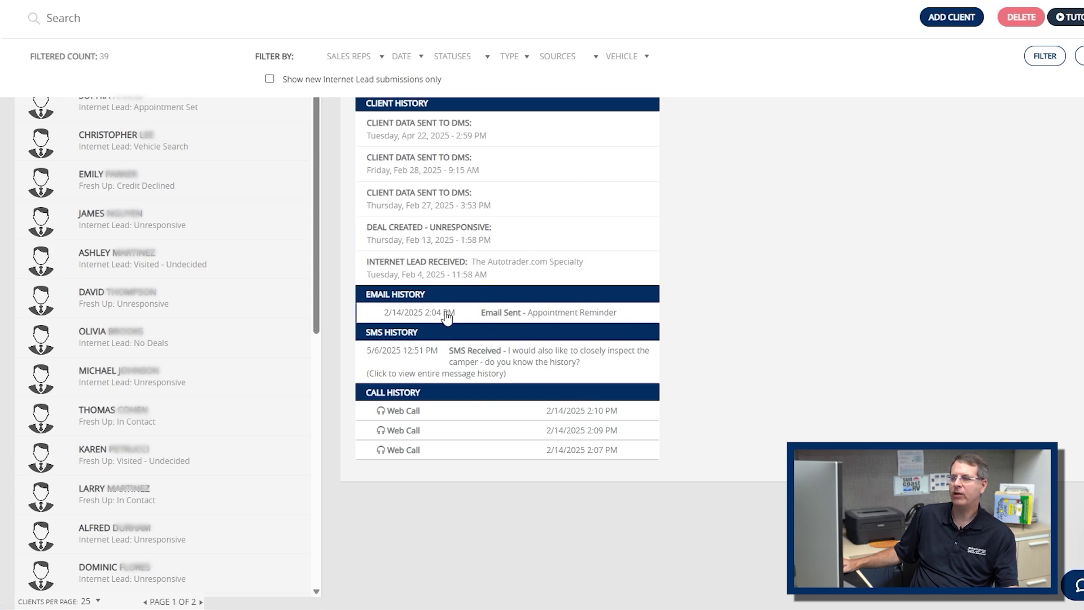
click(443, 358)
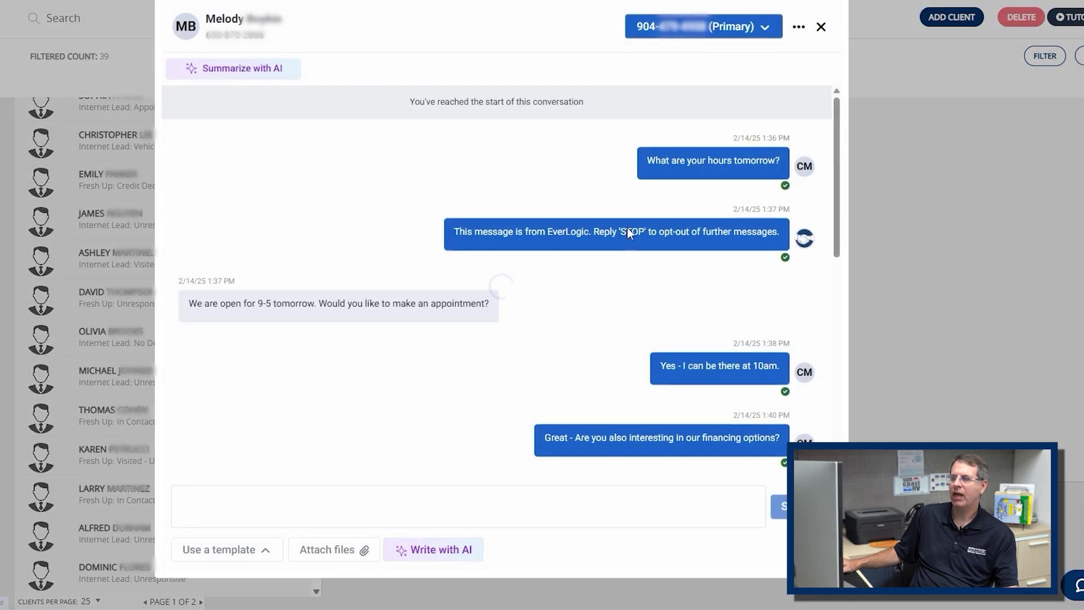
click(821, 27)
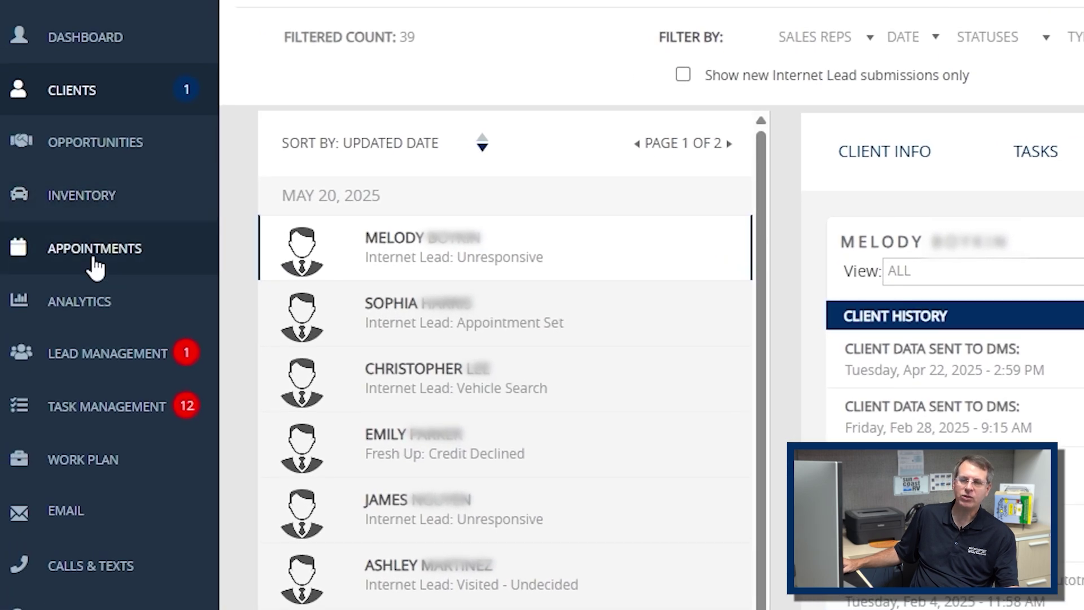
- Open the Appointments page
click(66, 261)
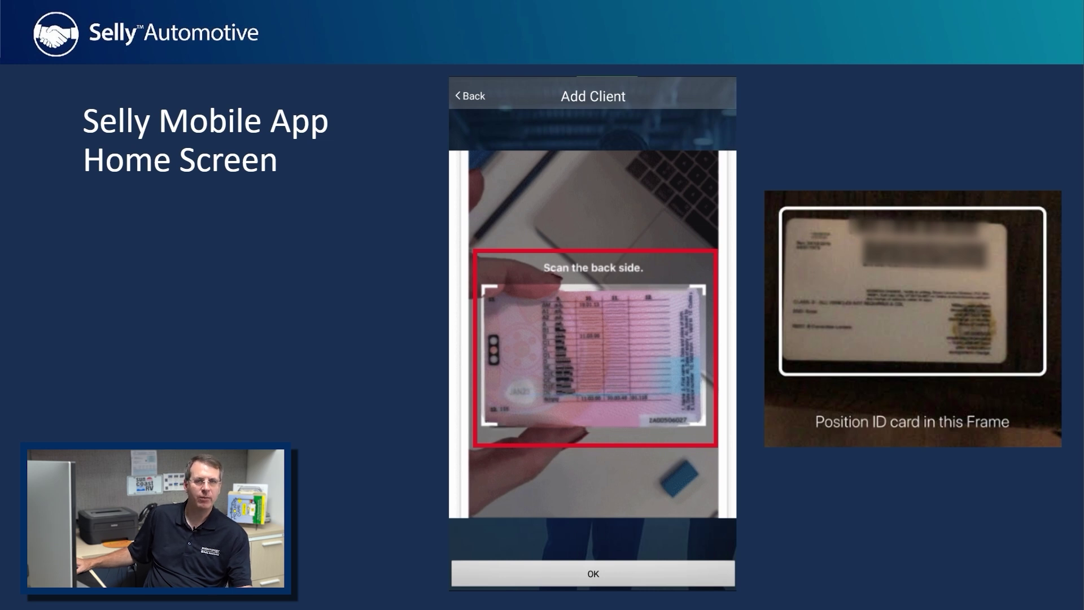
click(282, 377)
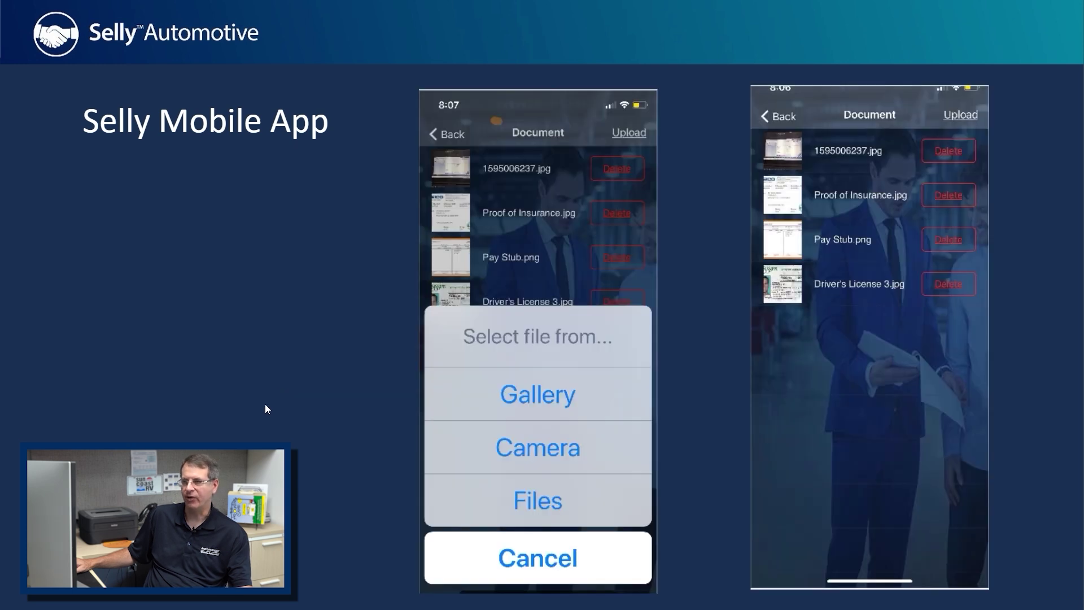
click(308, 367)
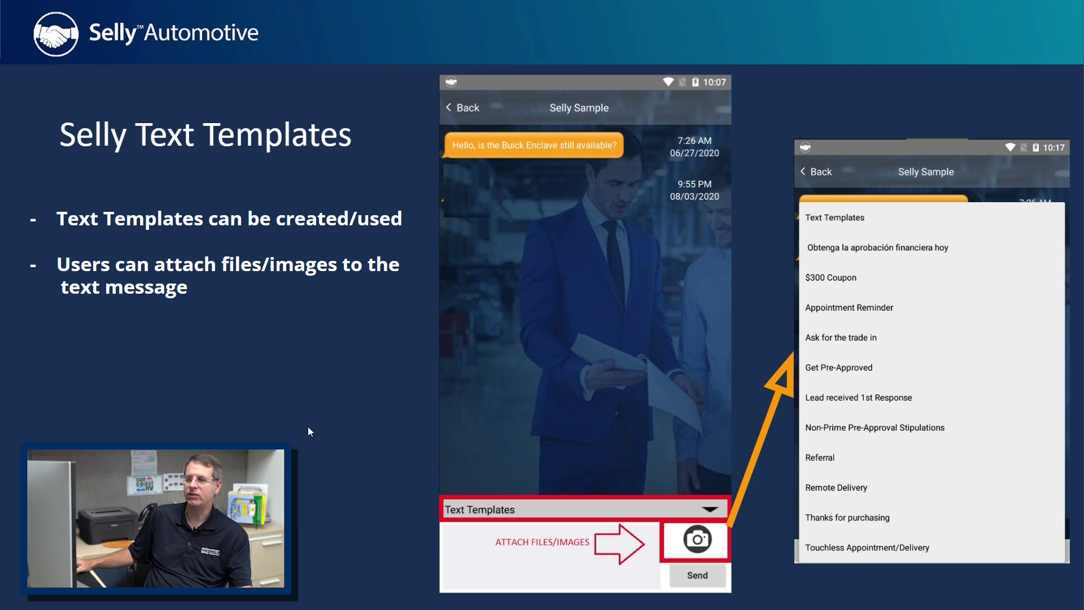
click(307, 368)
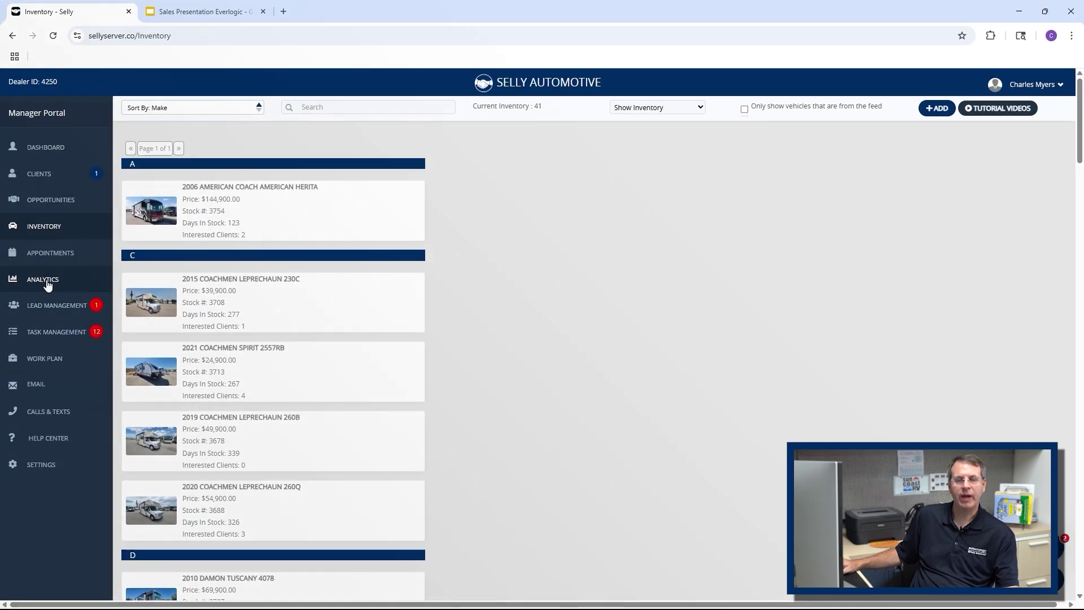
- Open the general Analytics overview of activity, communication and in-progress opportunities
click(45, 284)
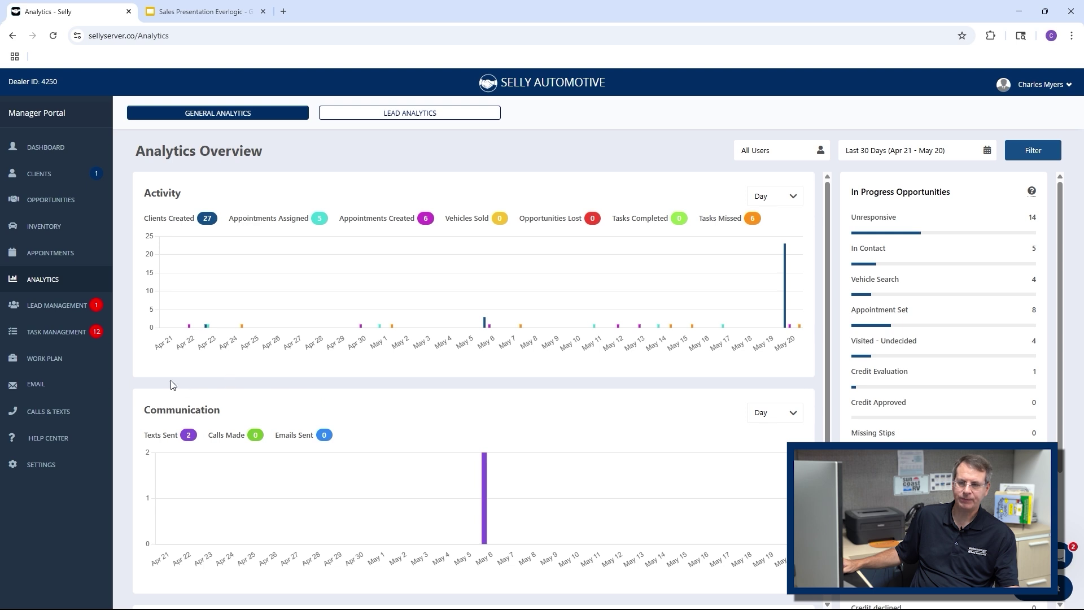
- Examine the Work Plan's customer status options and the scheduled follow-up tasks for each status, from Fresh Up through Sold
click(41, 358)
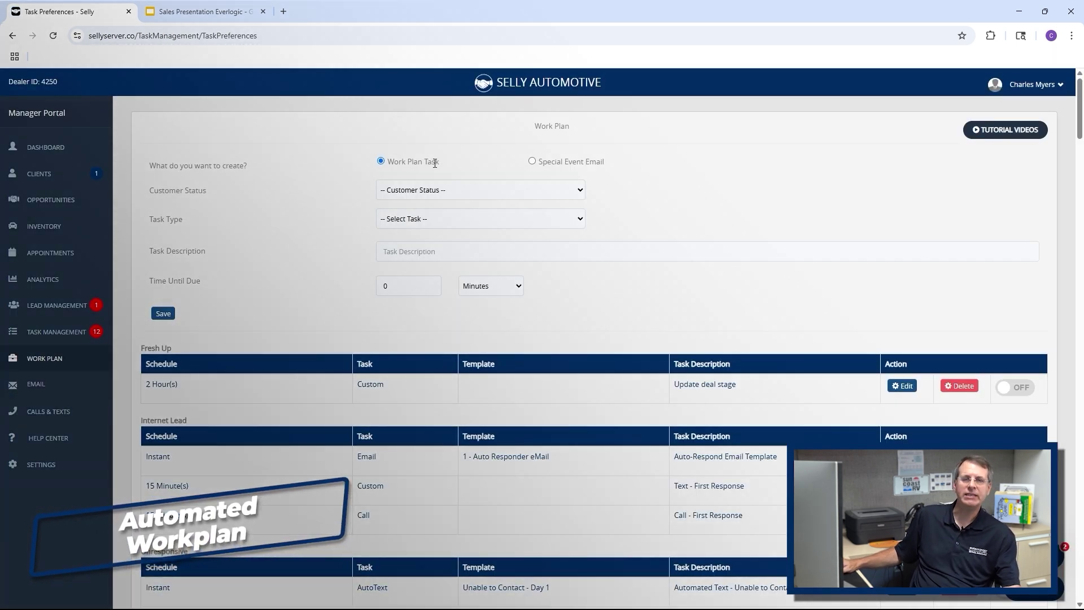
click(447, 193)
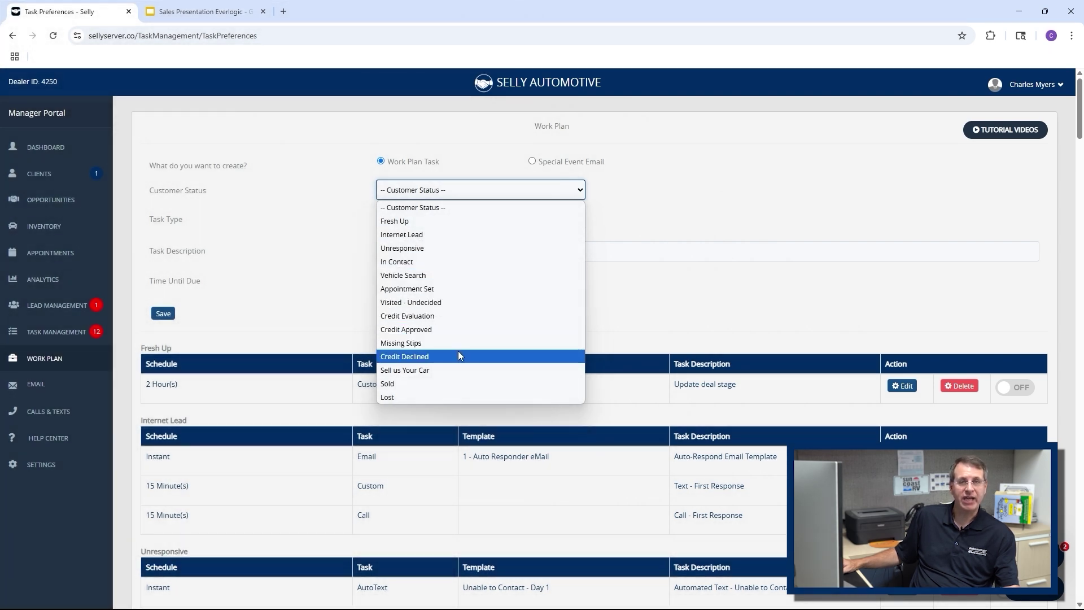
click(312, 275)
scroll(269, 333, down, 7)
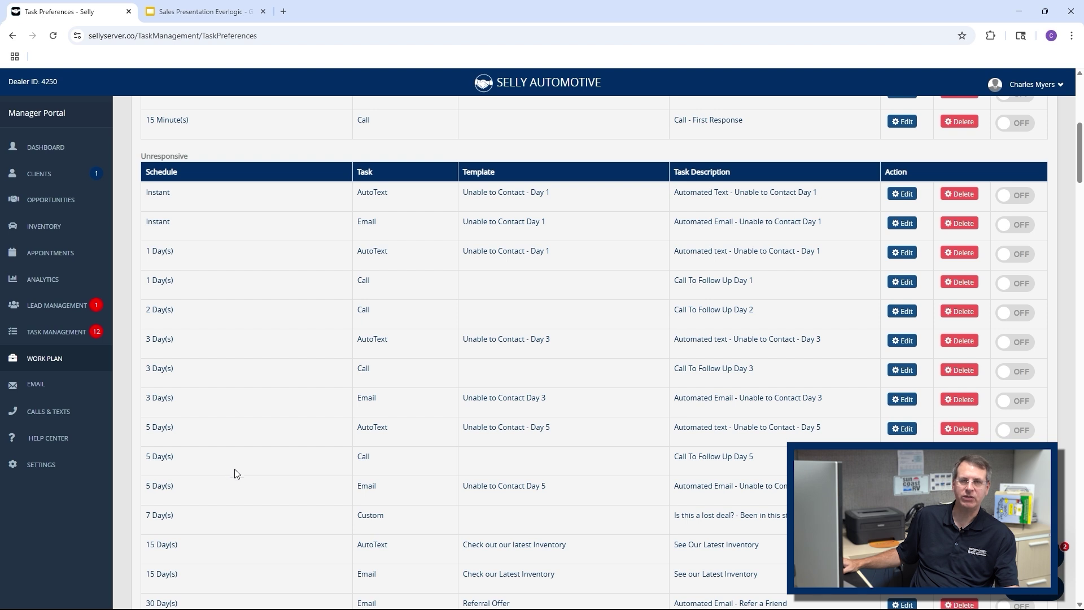
scroll(220, 497, down, 6)
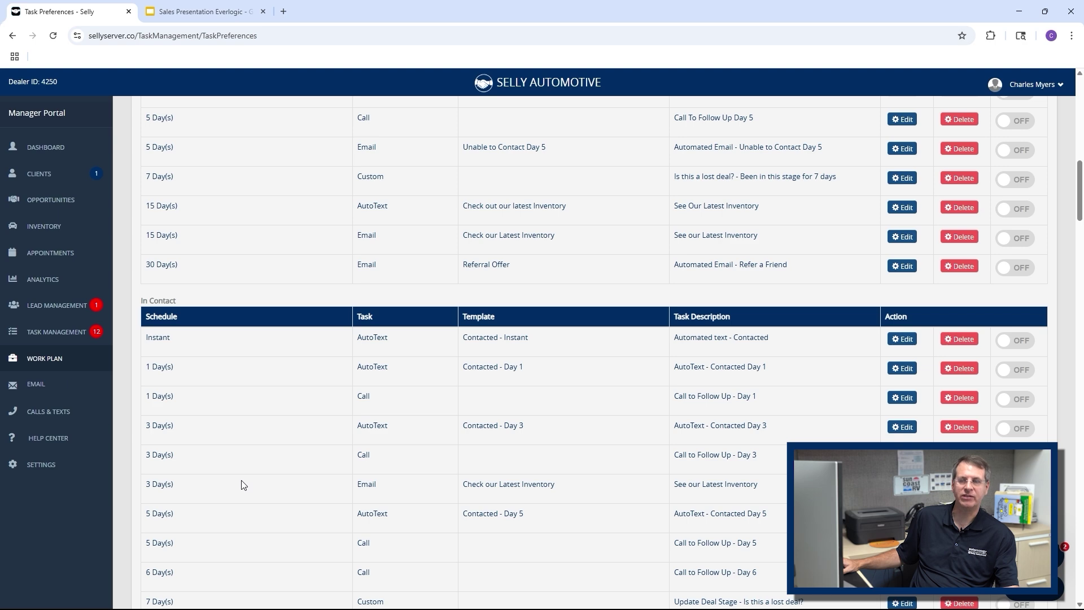
scroll(242, 484, down, 20)
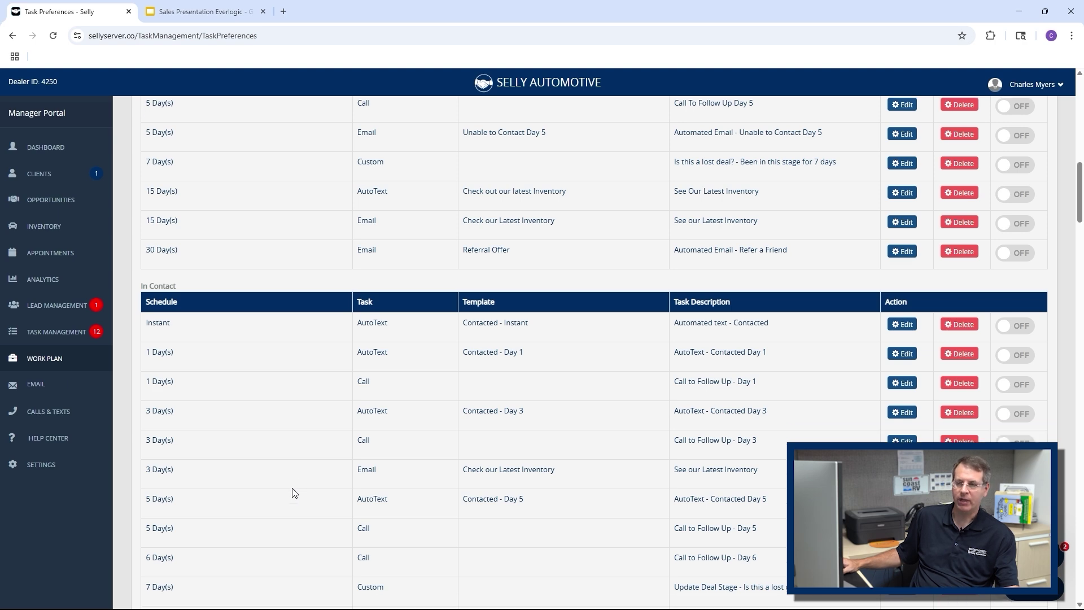
scroll(242, 489, down, 15)
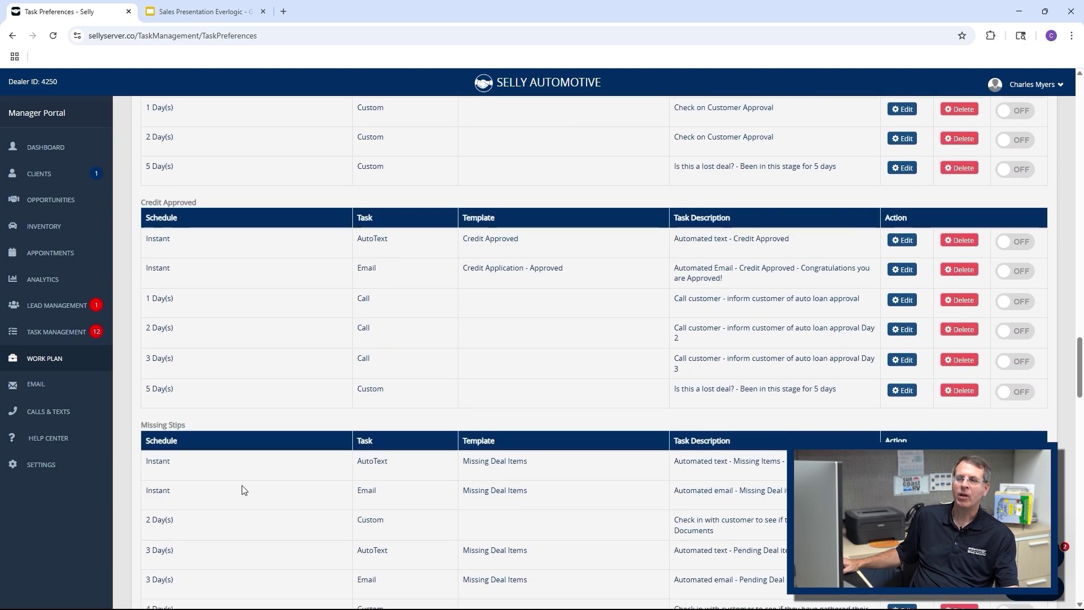
scroll(244, 490, down, 9)
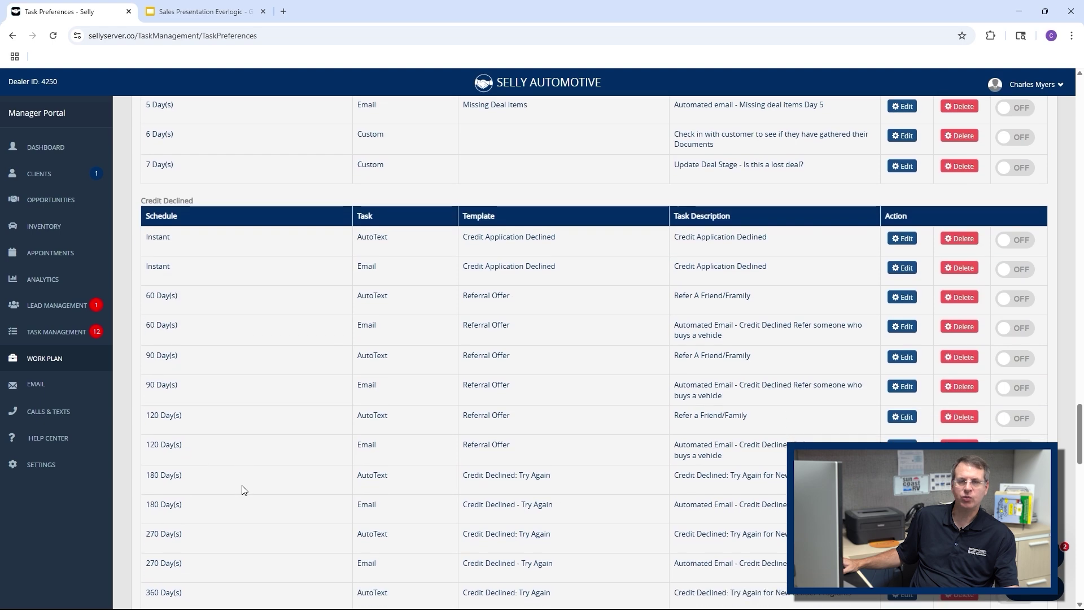
scroll(244, 490, down, 3)
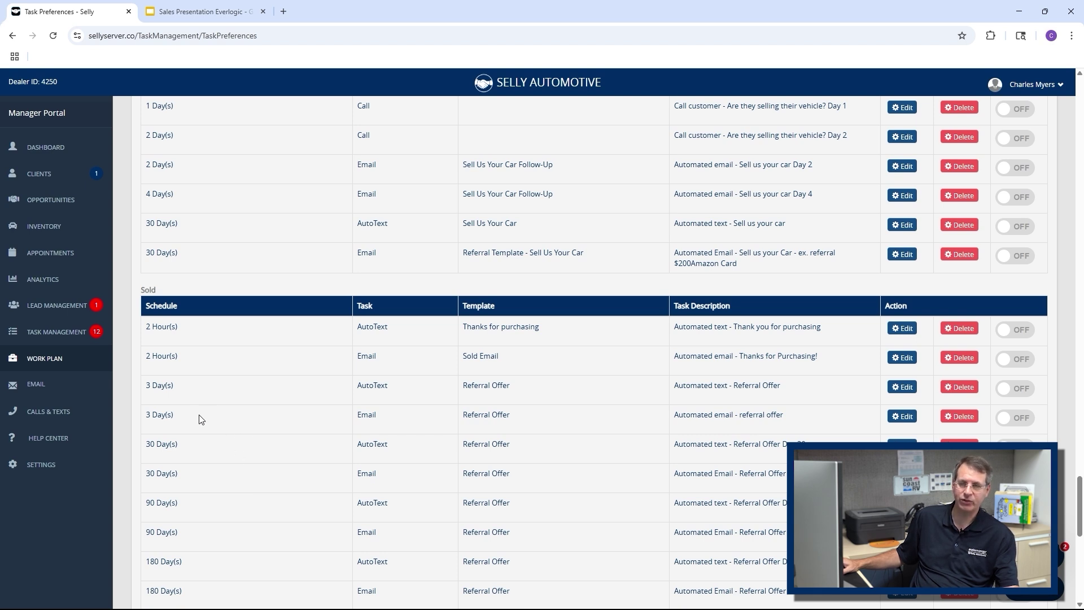
- On the Opportunities board, move the 2006 Holiday Rambler Ambassador deal from Unresponsive to the start of Appointment Set
click(37, 207)
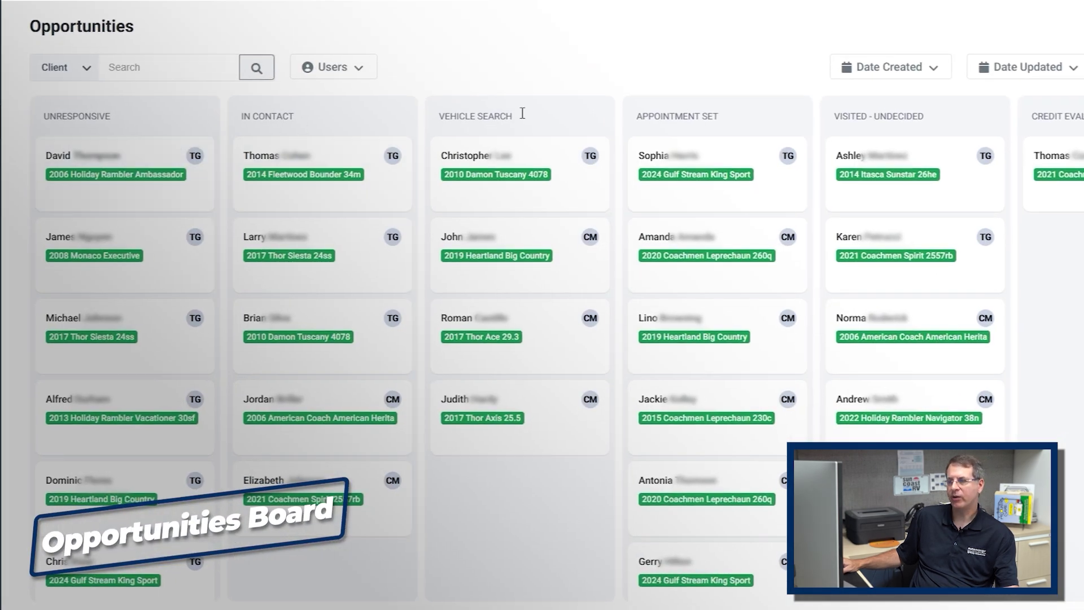
drag(135, 166, 717, 169)
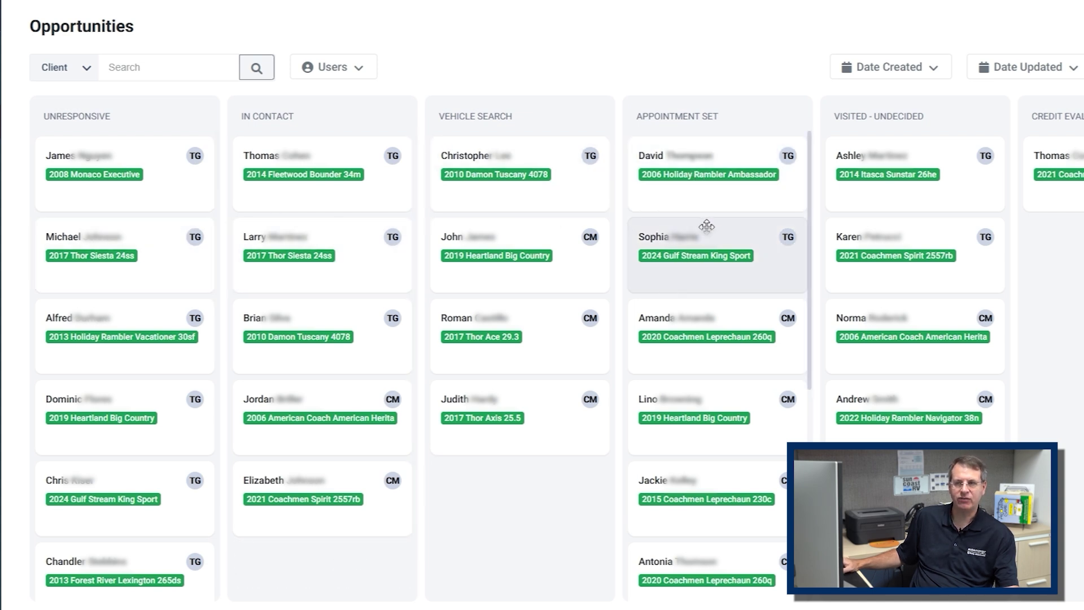
- Filter the Opportunities board to show only the deals of manager TG
click(361, 64)
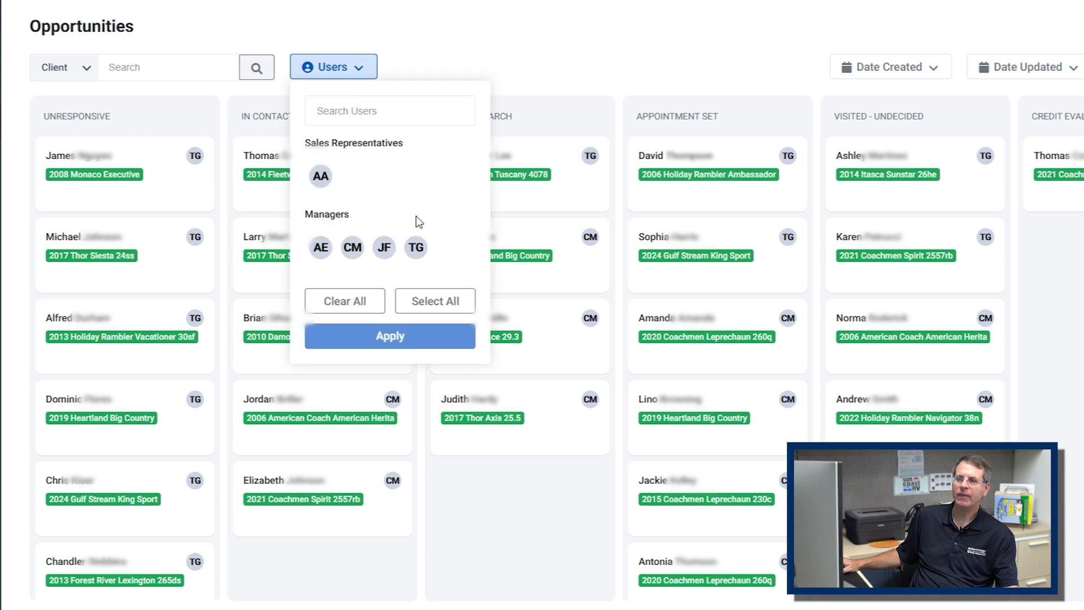
click(419, 253)
click(409, 336)
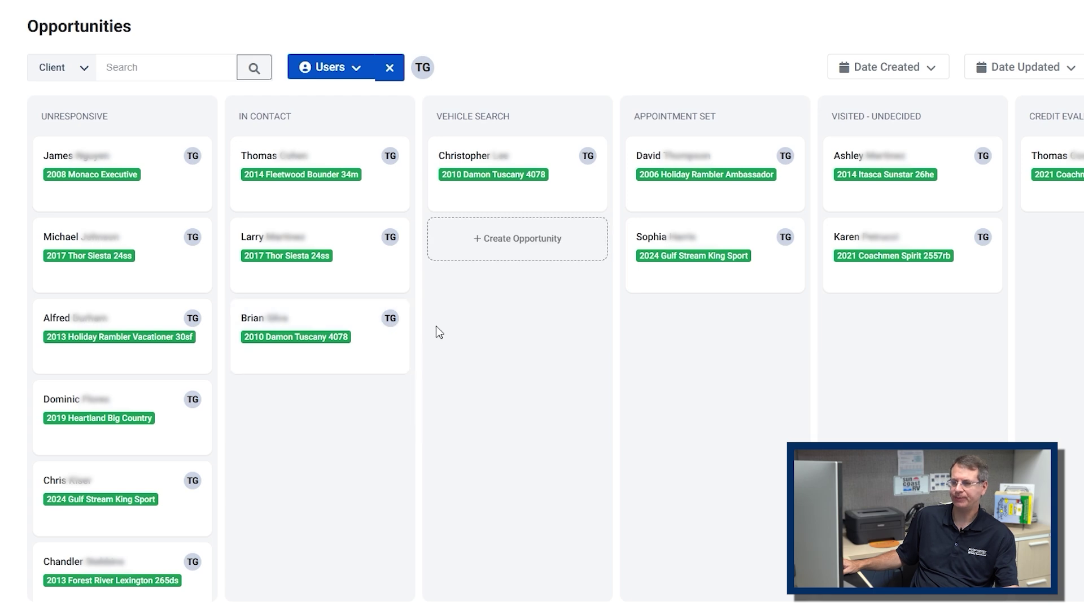
- Open the payment calculator for the 2008 Monaco Executive deal and select the 144-month option with a $17,000 down payment
click(137, 178)
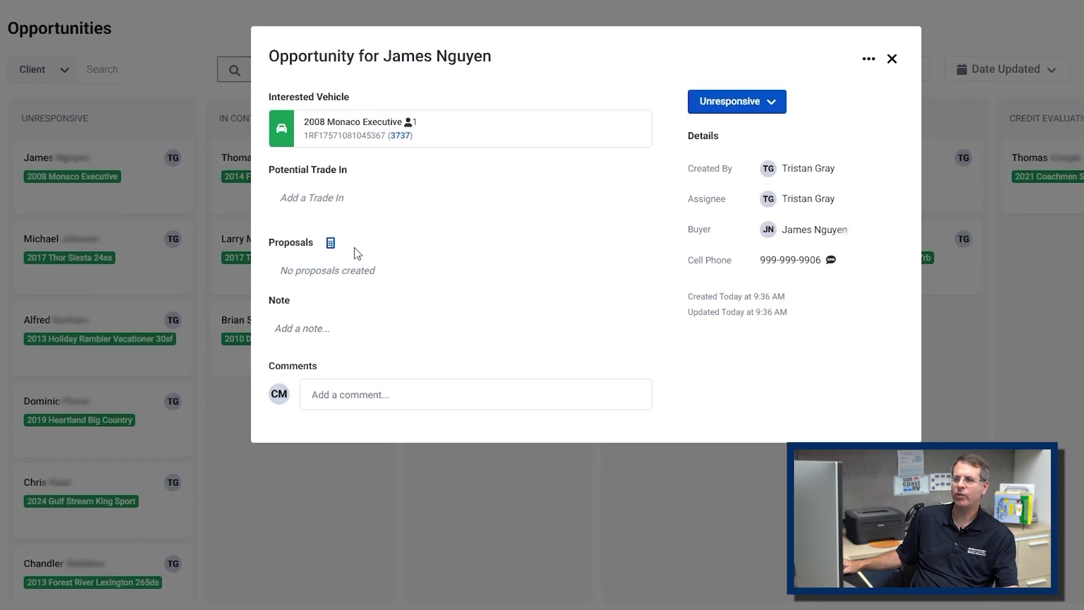
click(310, 248)
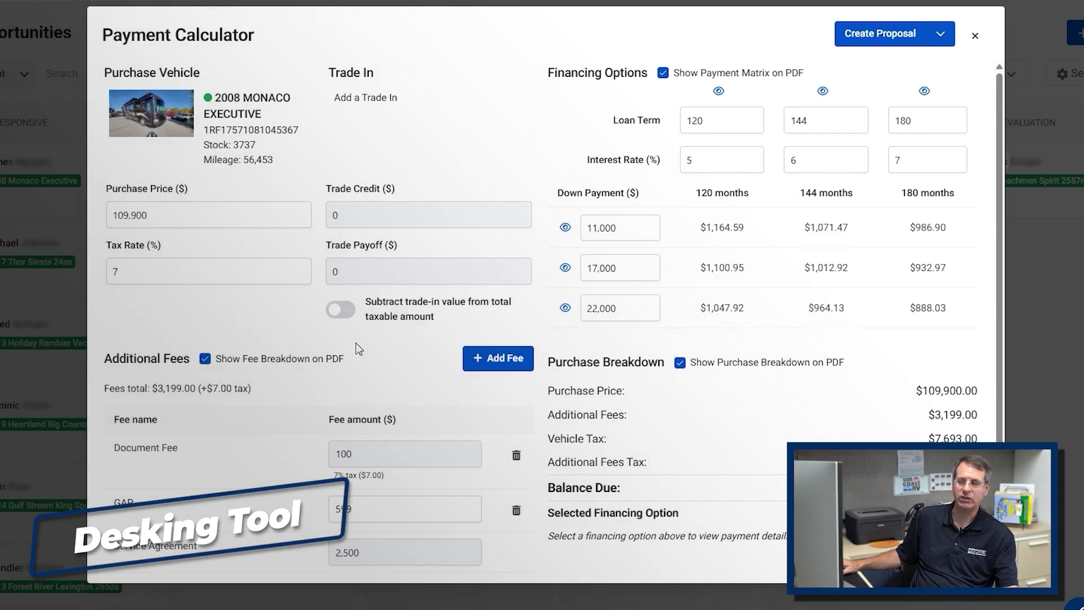
click(824, 270)
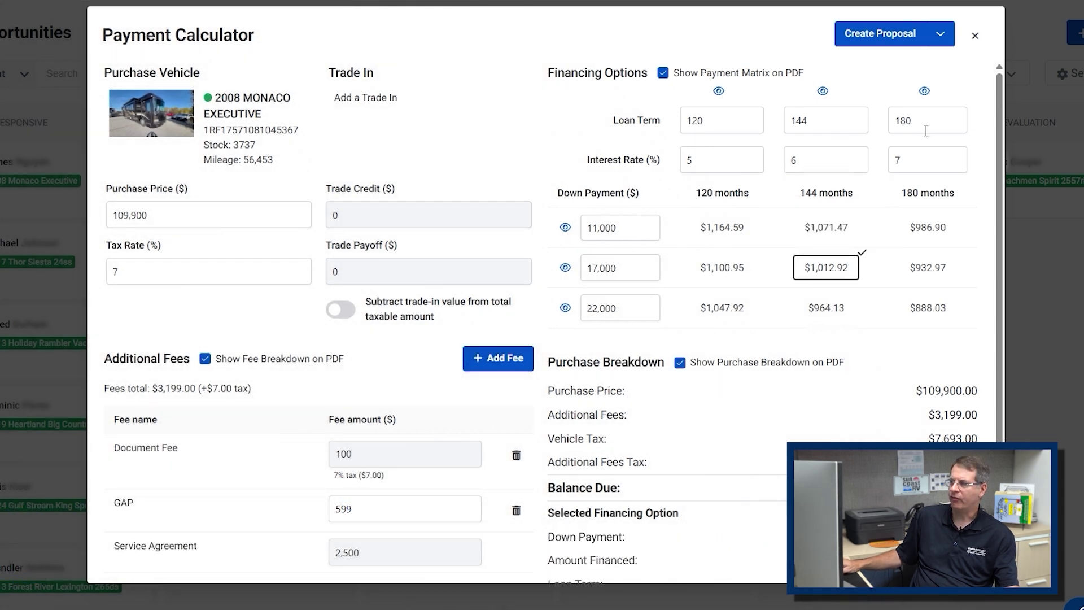
- Review the purchase breakdown and create a PDF proposal from the selected financing option
scroll(635, 319, down, 3)
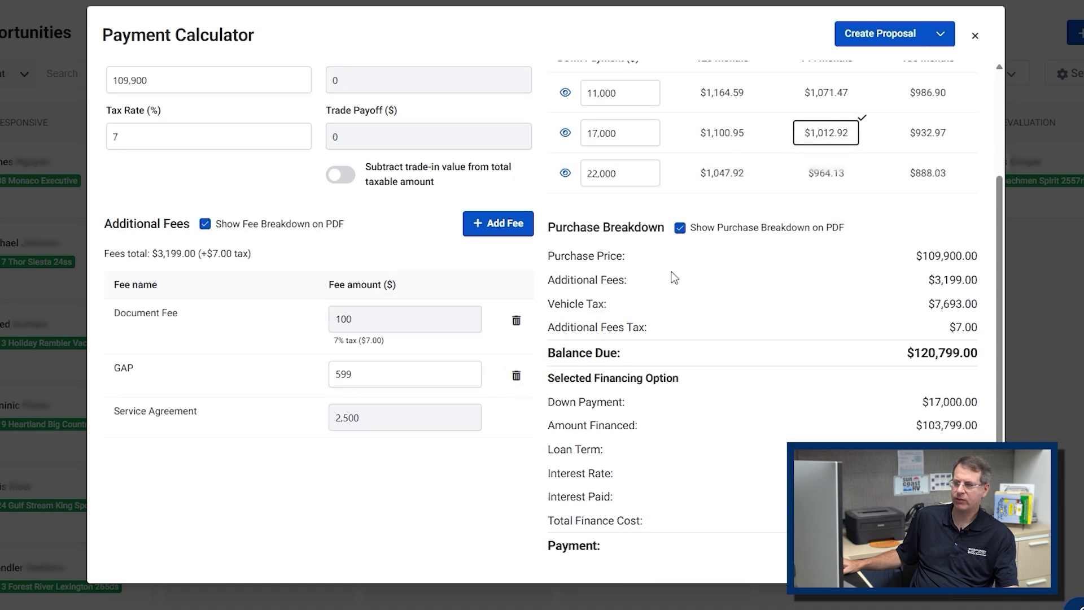
click(881, 34)
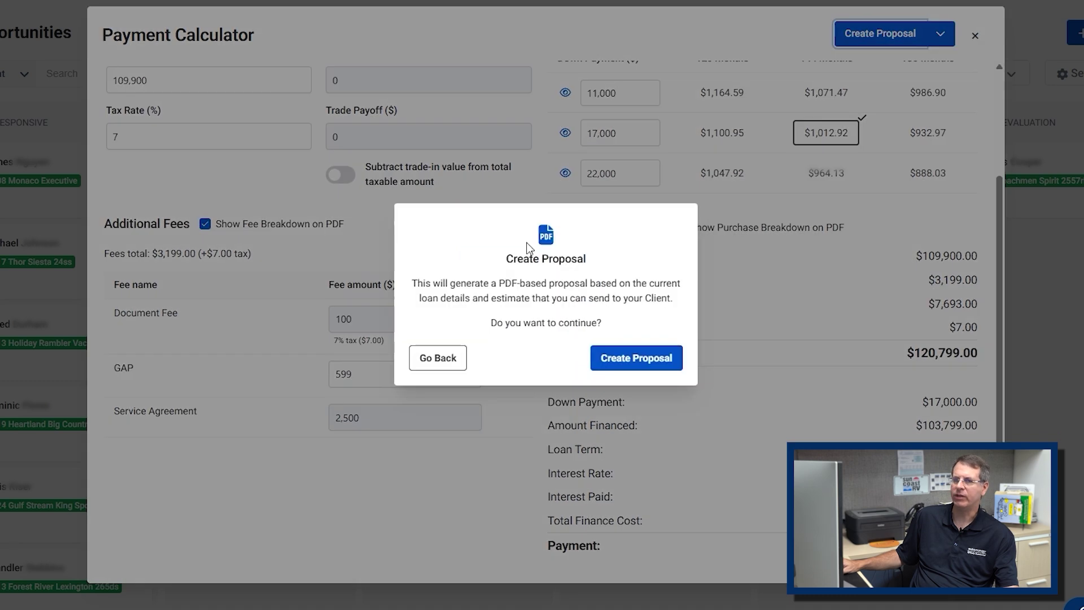
click(659, 362)
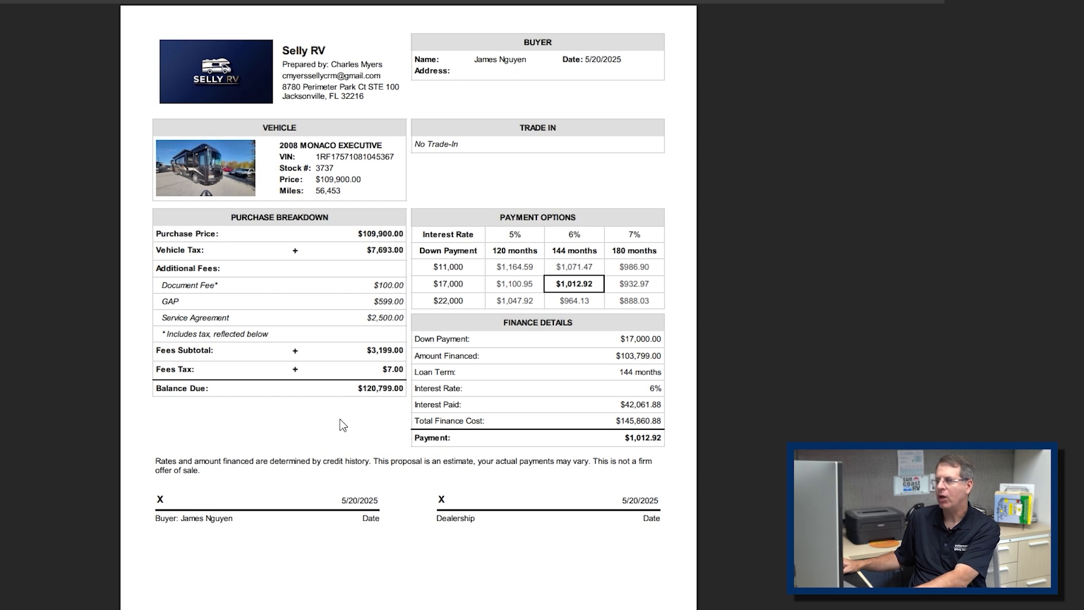
scroll(367, 410, up, 2)
scroll(382, 397, up, 1)
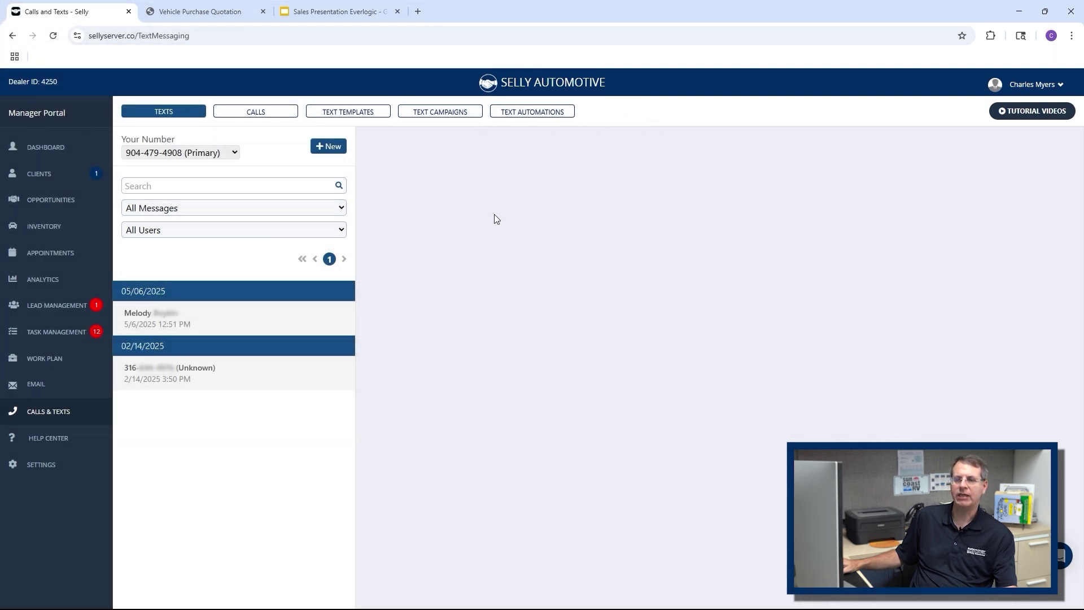
- Start a new text campaign in Calls & Texts
click(436, 111)
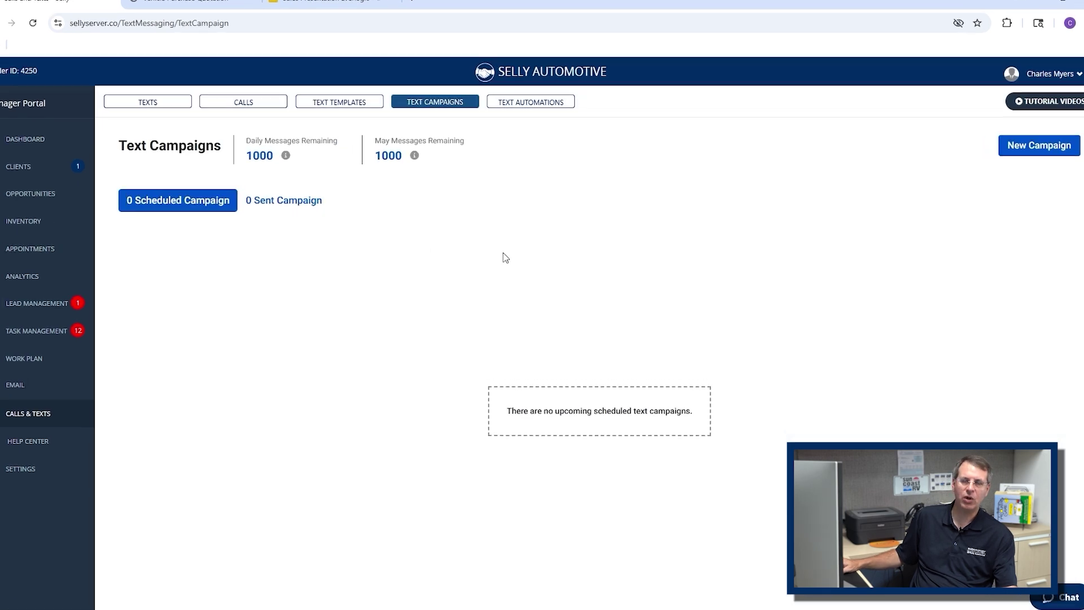
click(1040, 145)
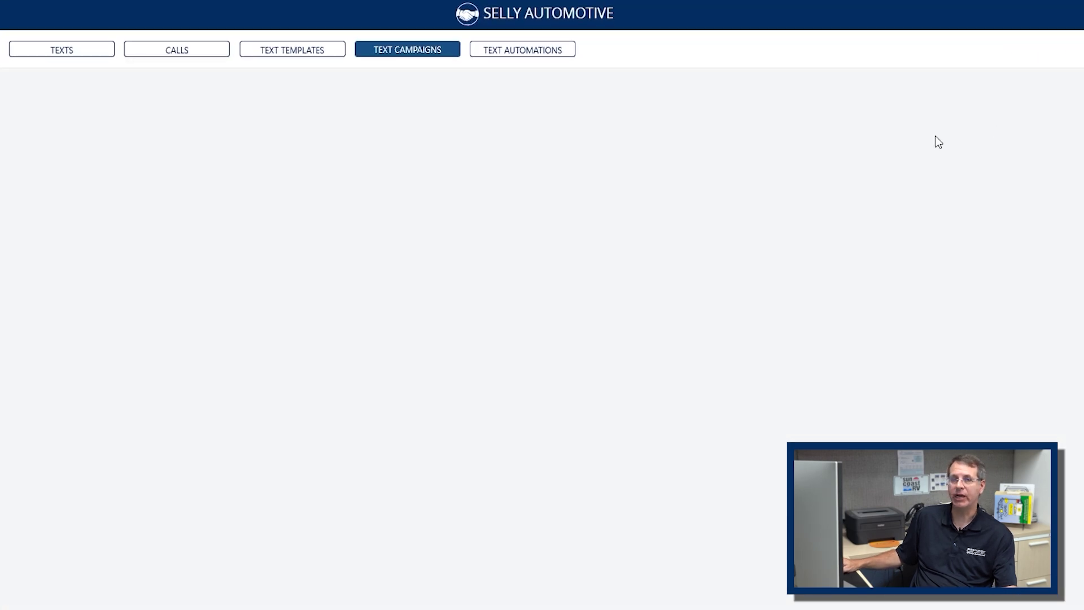
scroll(306, 470, down, 3)
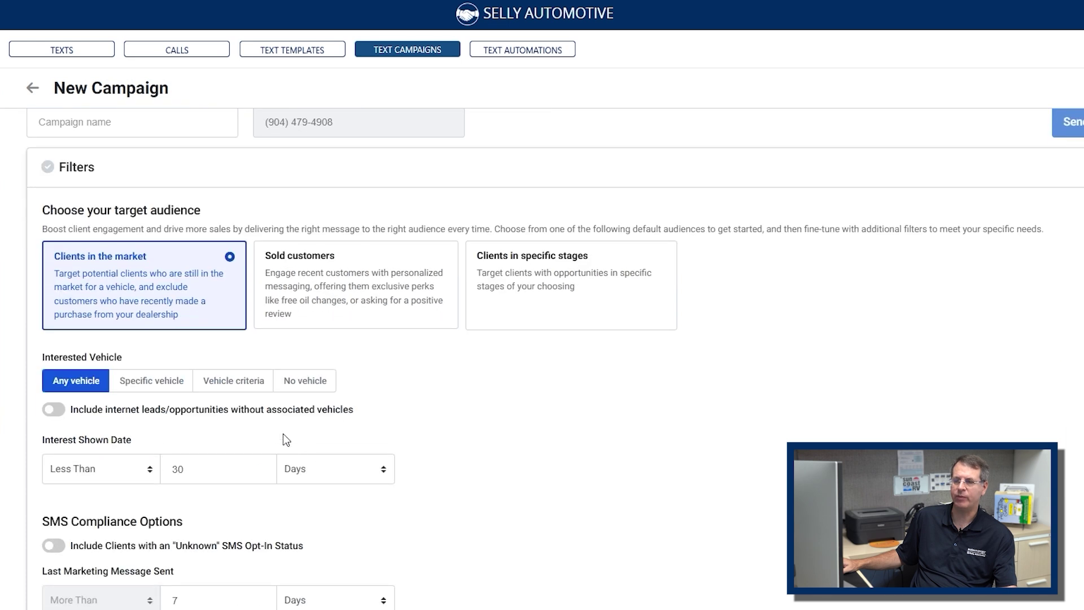
- Limit the campaign's in-market audience by vehicle criteria to the vehicle type 5TH WHEEL
click(243, 380)
click(52, 412)
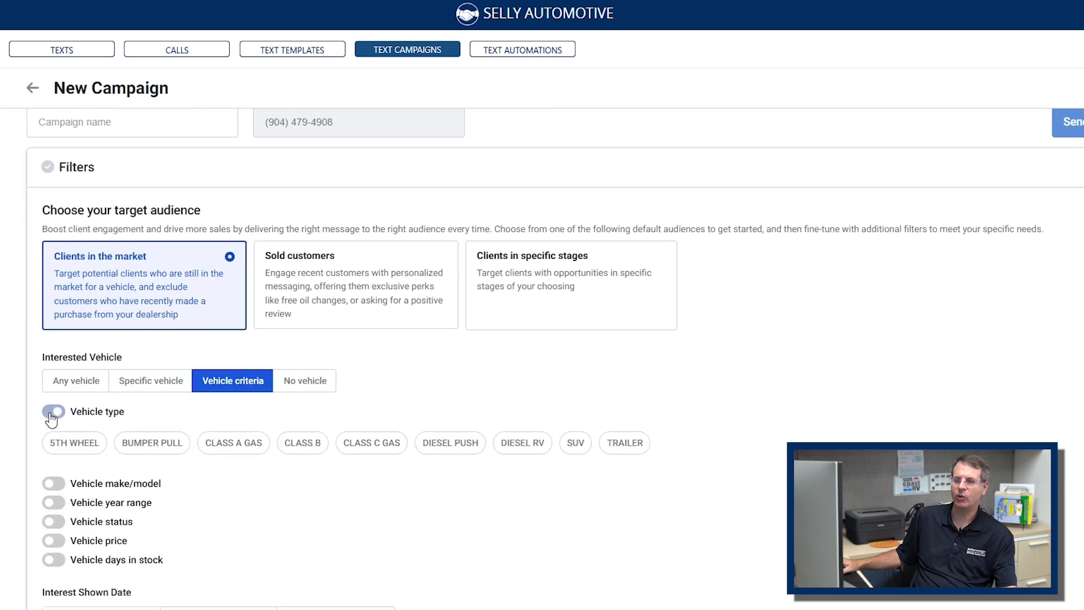
click(71, 446)
scroll(310, 482, down, 3)
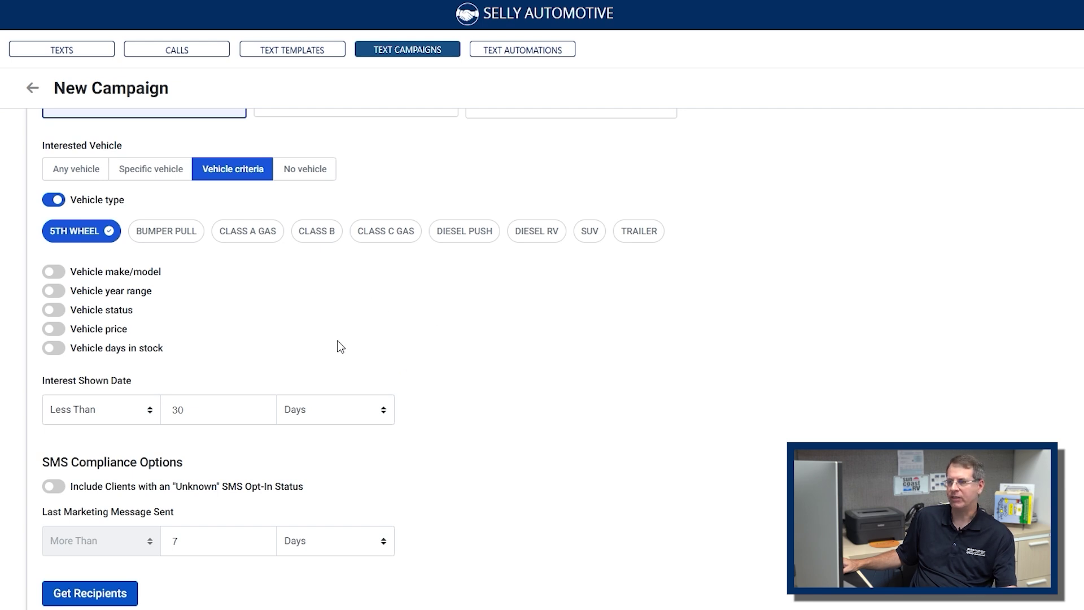
- Try targeting clients in the In Contact and Vehicle Search stages, and select Sold customers as the campaign's audience
scroll(341, 347, up, 6)
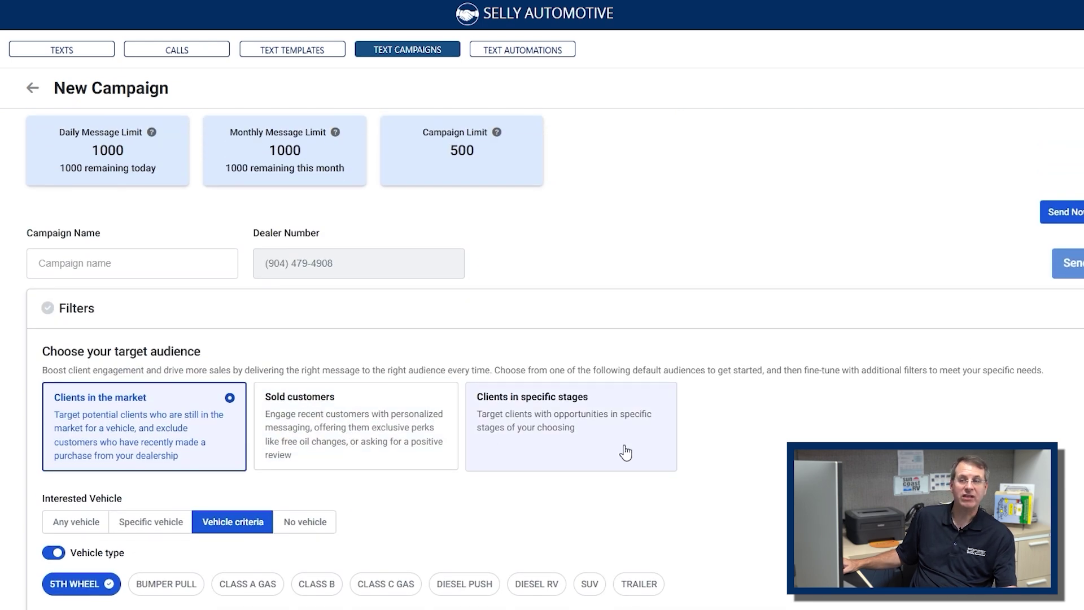
click(626, 452)
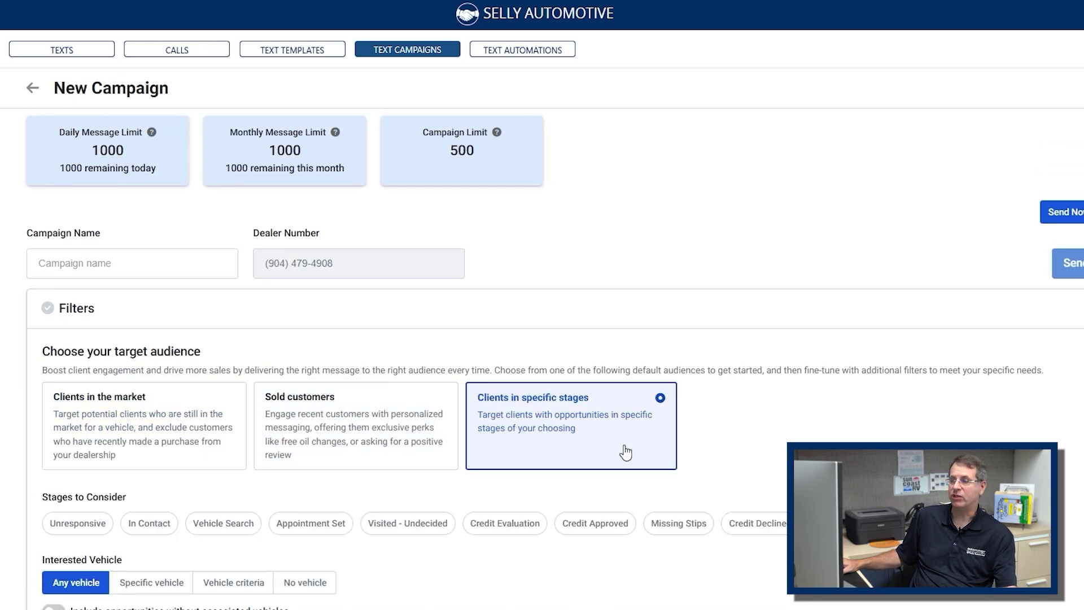
click(154, 530)
click(237, 528)
click(141, 530)
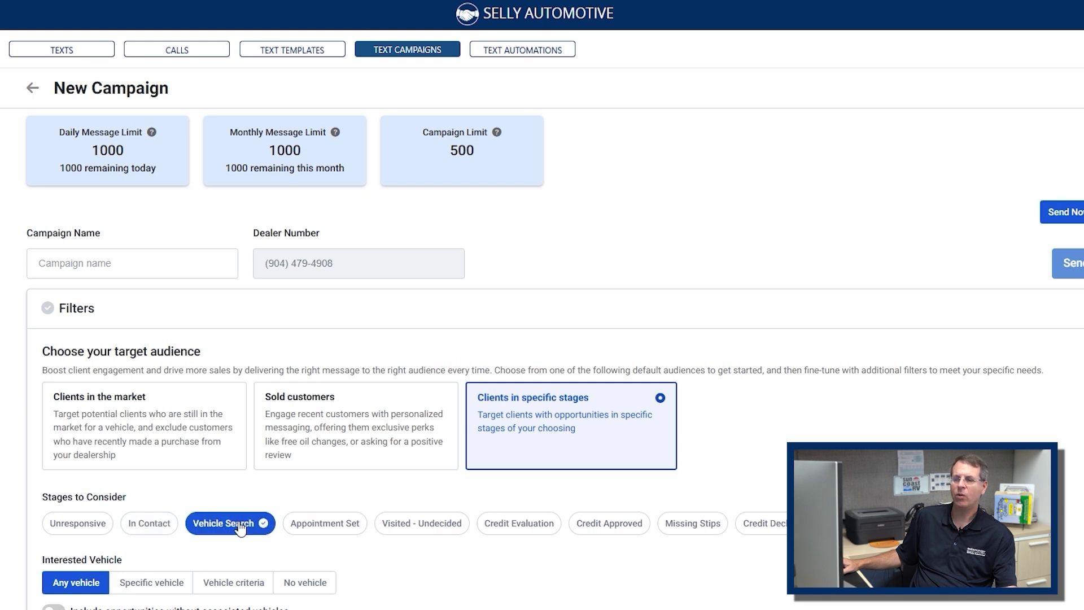
click(240, 529)
click(322, 435)
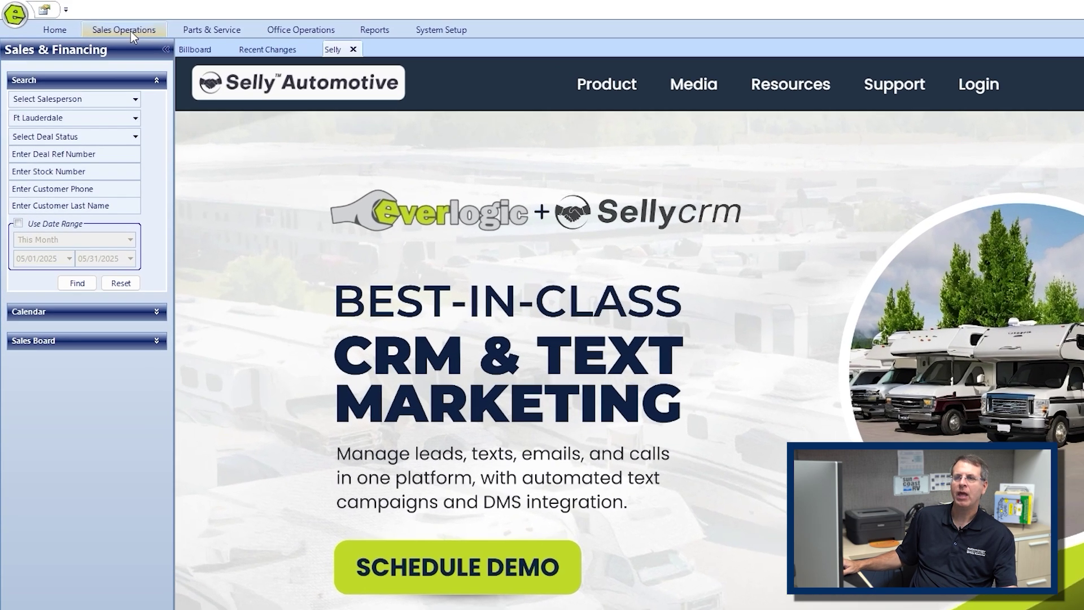
- In Everlogic, search the Selly CRM leads without any search criteria and open the integration detail of the third lead listed
click(102, 23)
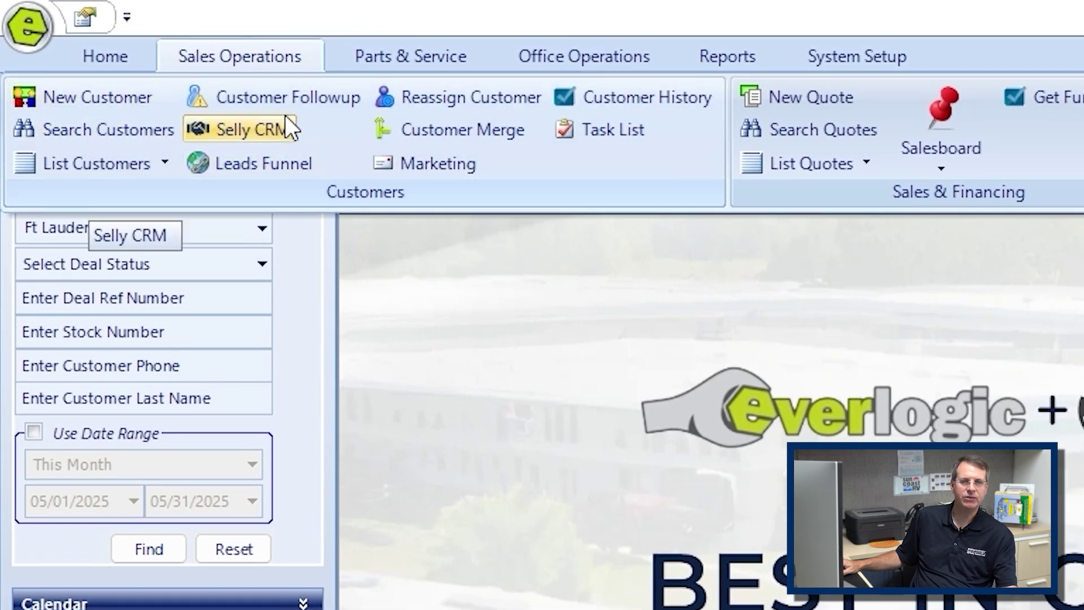
click(264, 129)
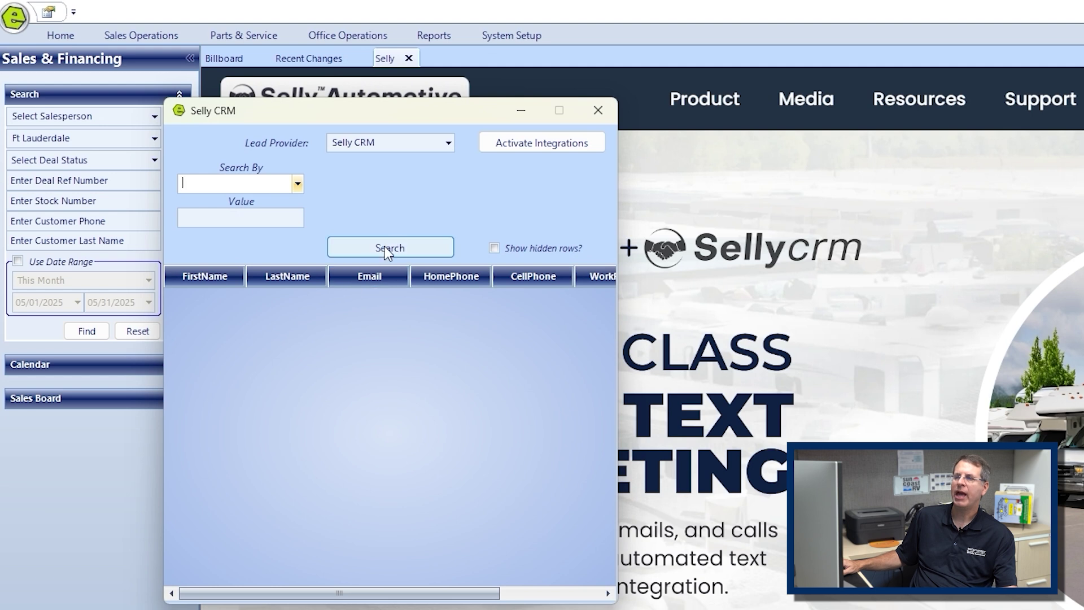
click(297, 184)
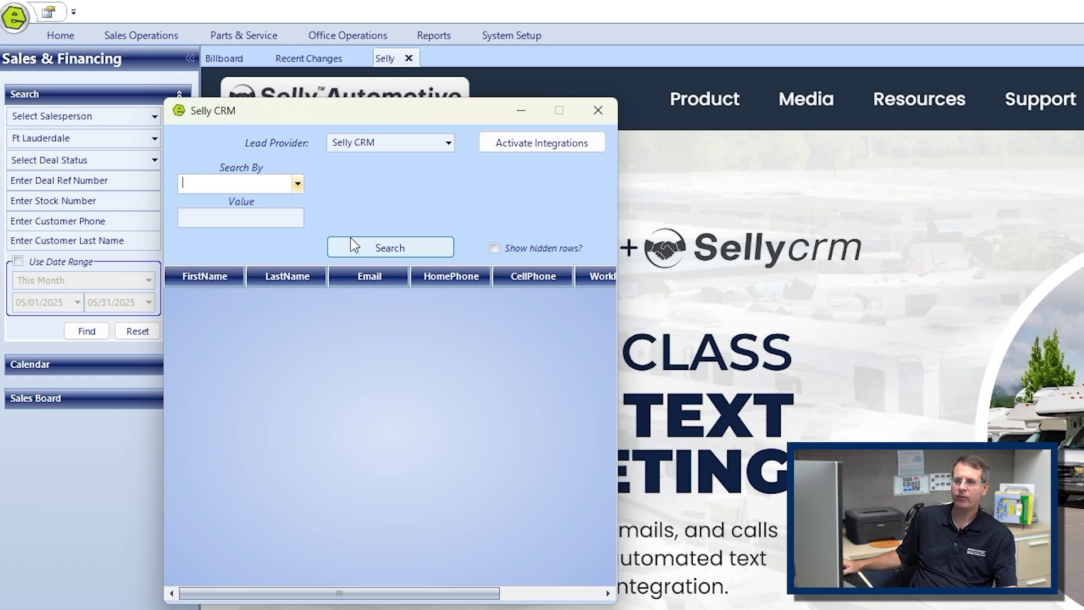
click(390, 248)
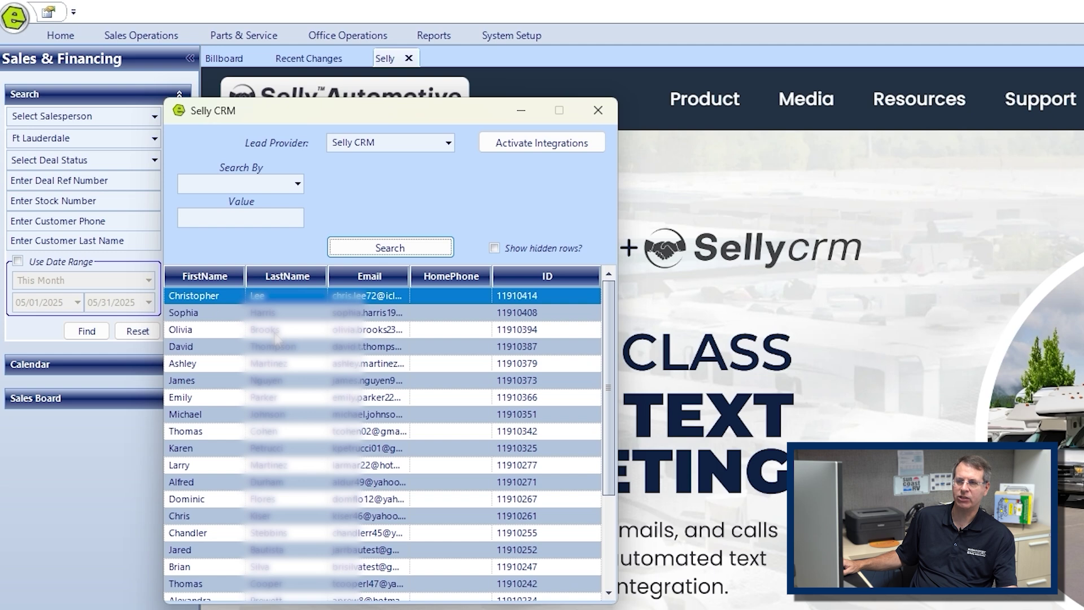
double_click(276, 333)
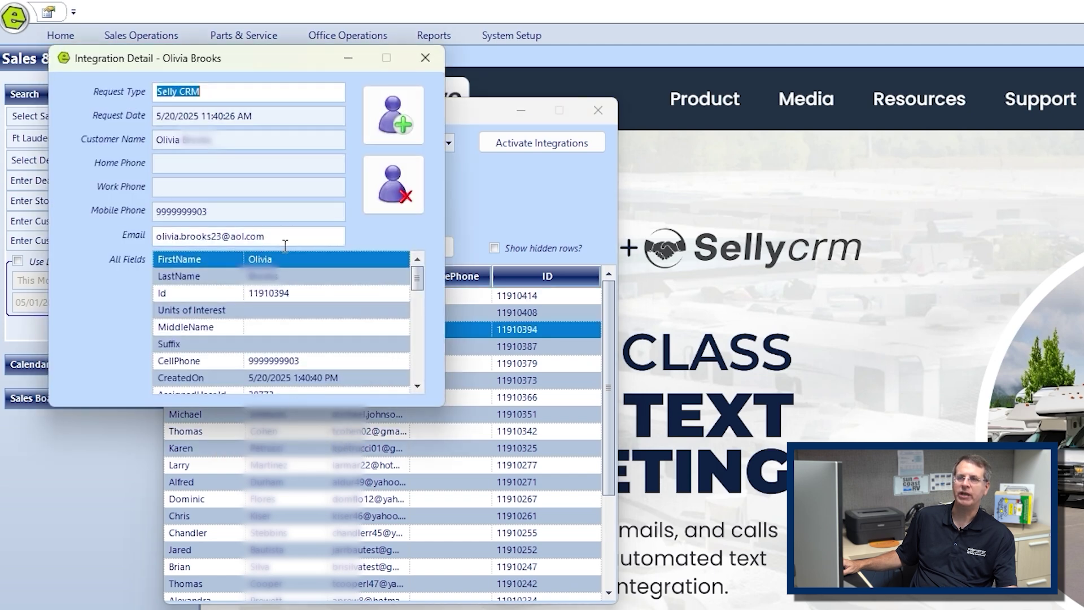